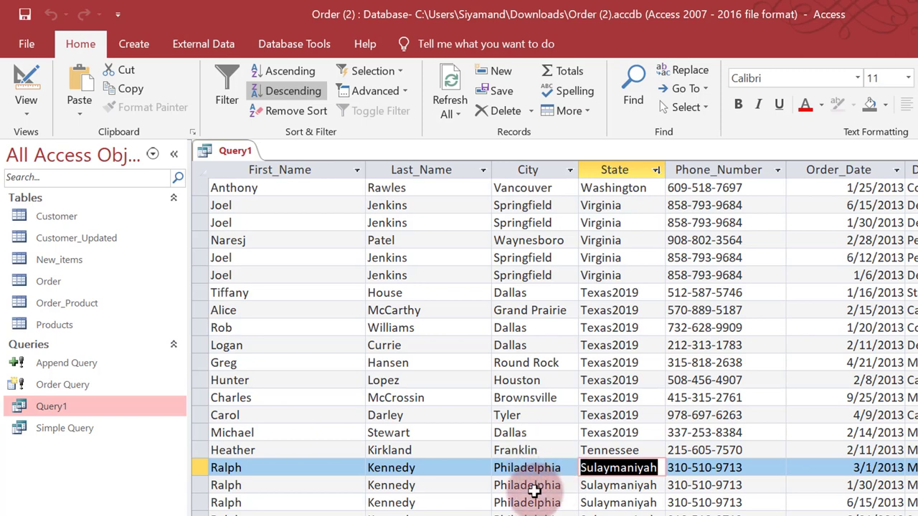
Step: Change Query1 to an Update query in Design view, clearing the State update value and setting City to update to "Iraq"
click(526, 470)
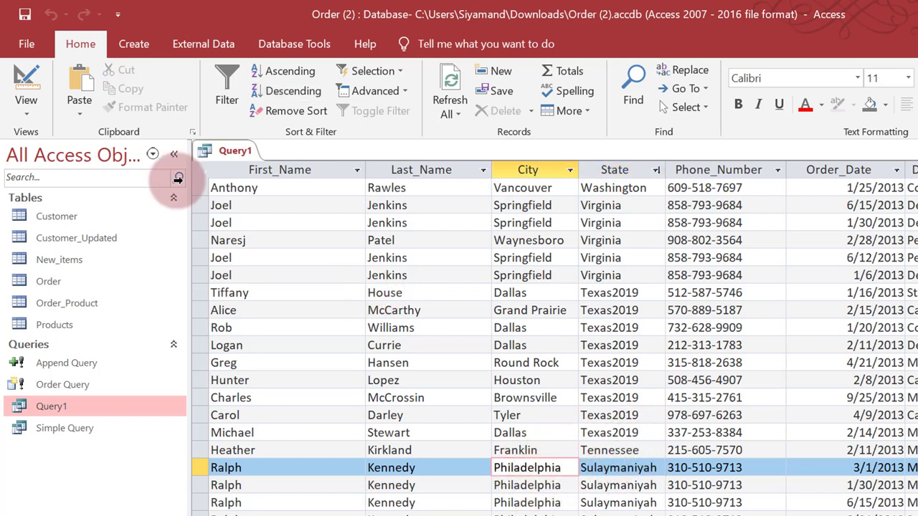
click(33, 78)
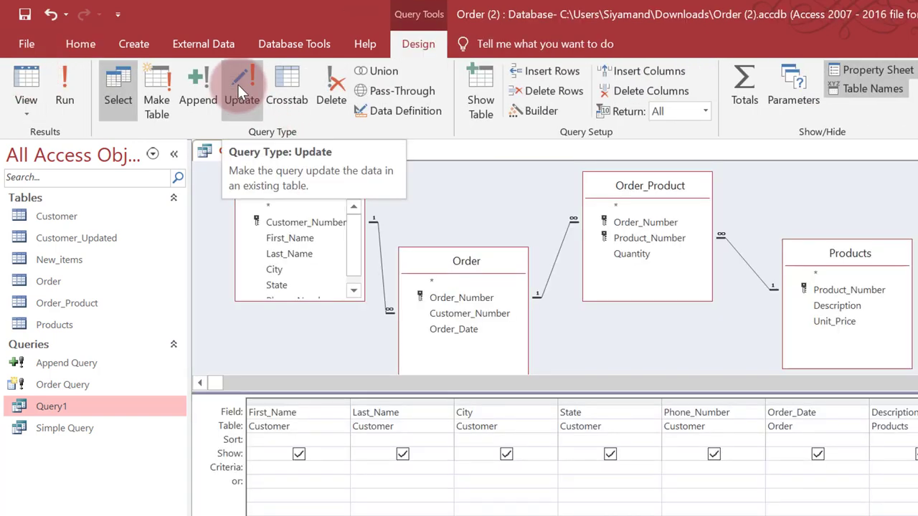
click(237, 84)
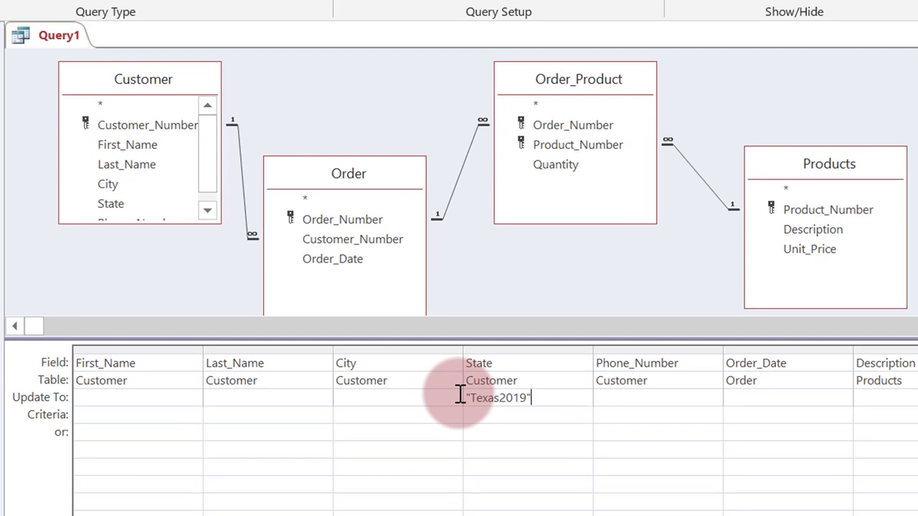
click(459, 396)
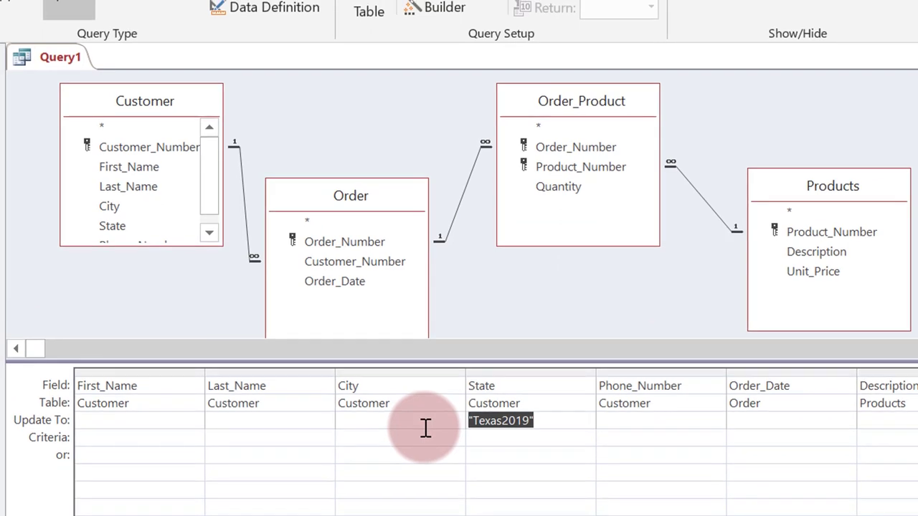
key(Delete)
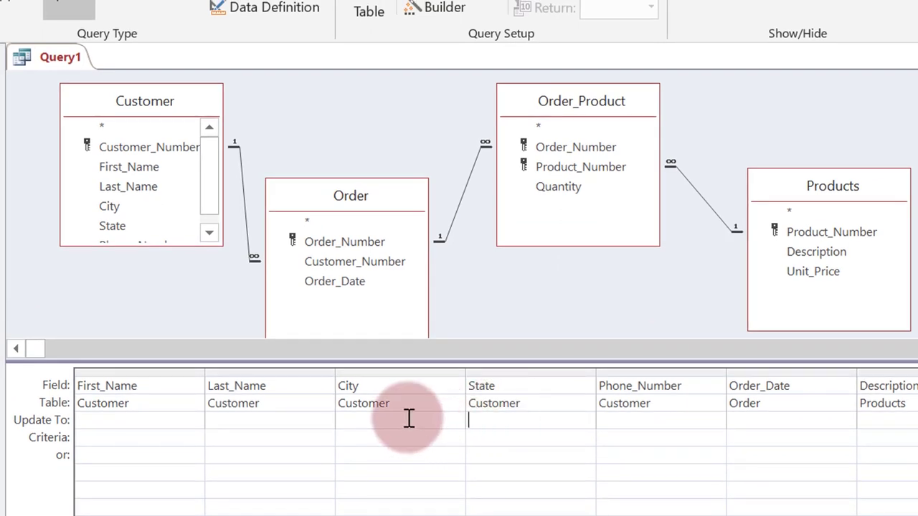
text(Iraq)
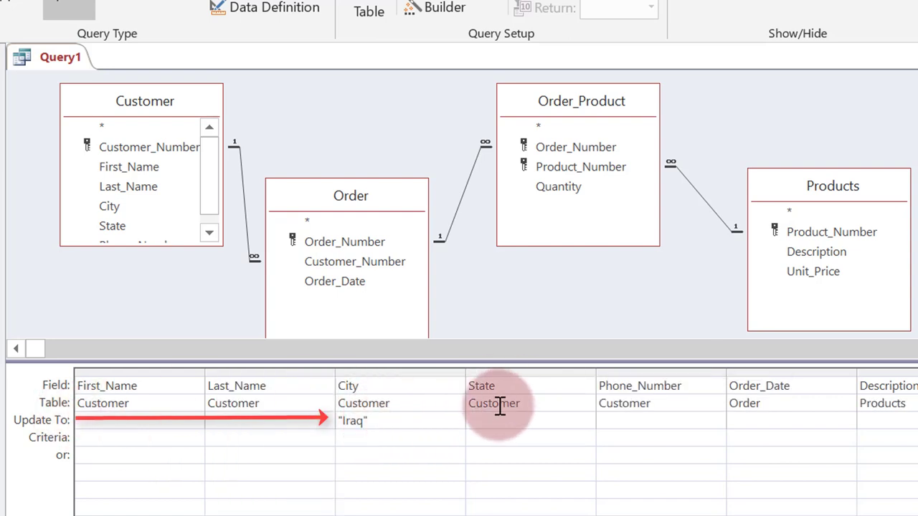
click(485, 438)
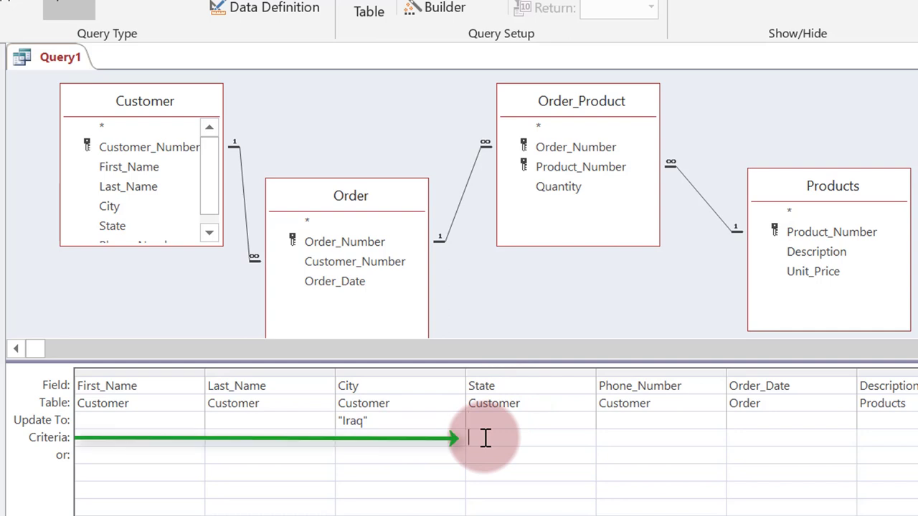
text(Erbil or Sulaymaniya)
key(Return)
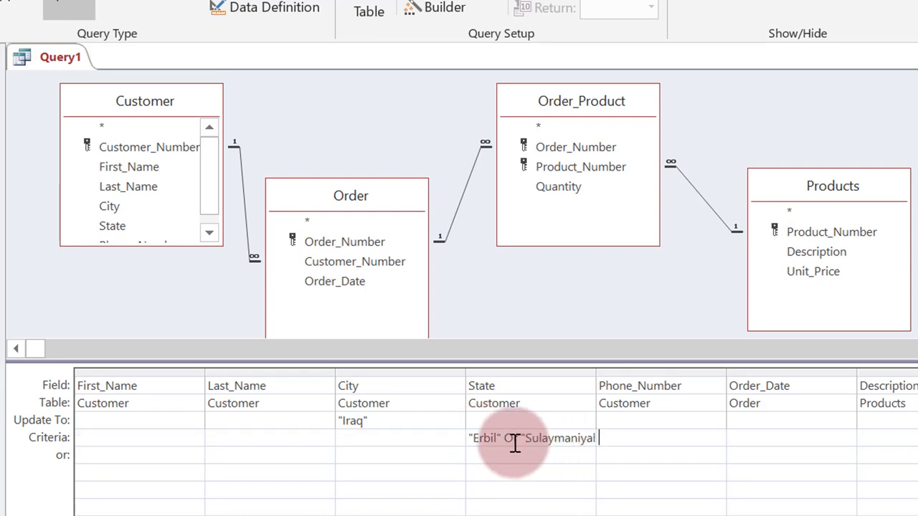
click(461, 438)
click(464, 437)
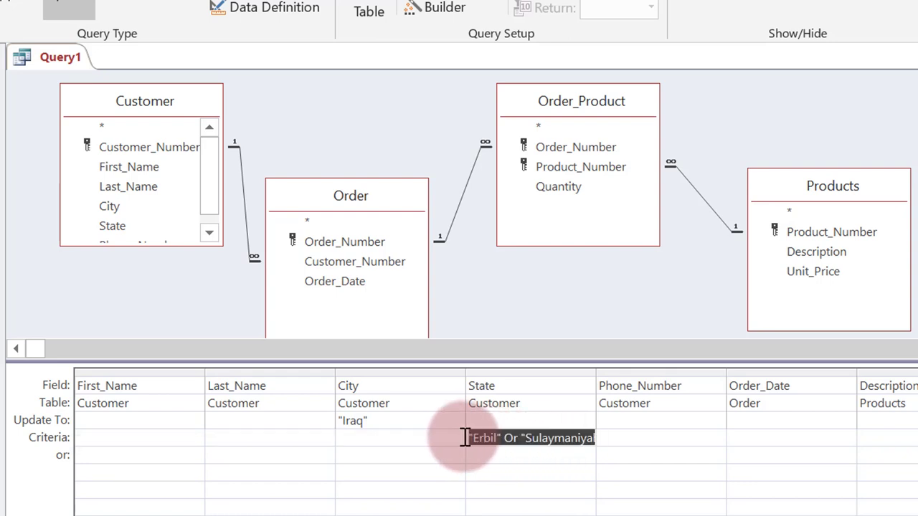
key(BackSpace)
Step: Enter "Erbil" Or "sulaymaniyah" on a single criteria row for the State field, keeping the alternate criteria row empty
text(Erbil)
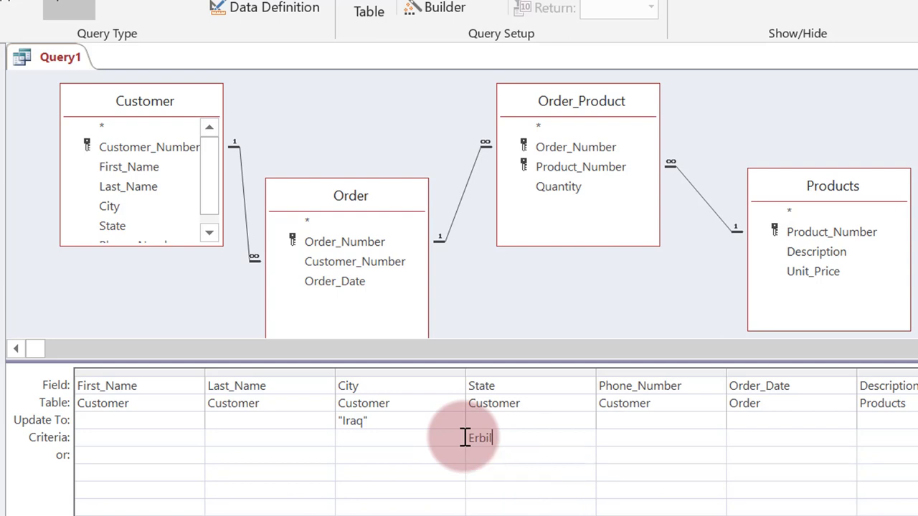
click(491, 450)
text(Sul)
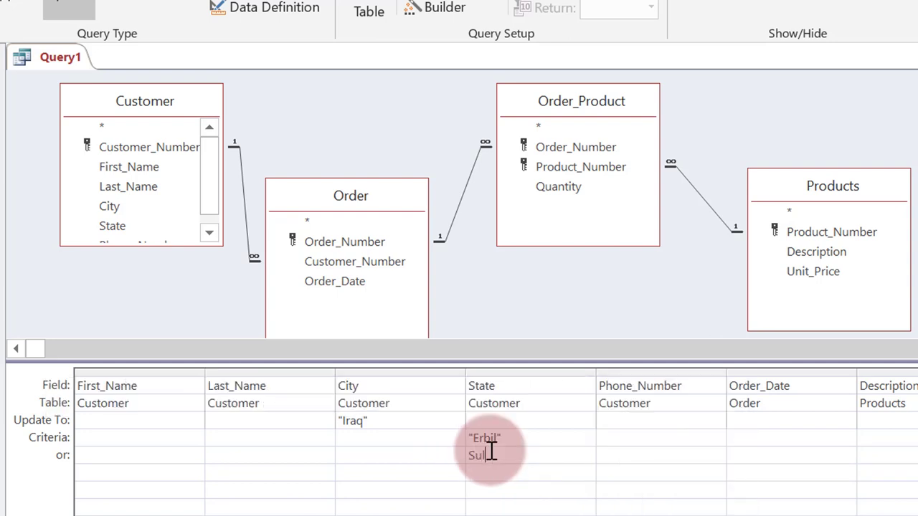
key(BackSpace)
key(BackSpace)
key(BackSpace)
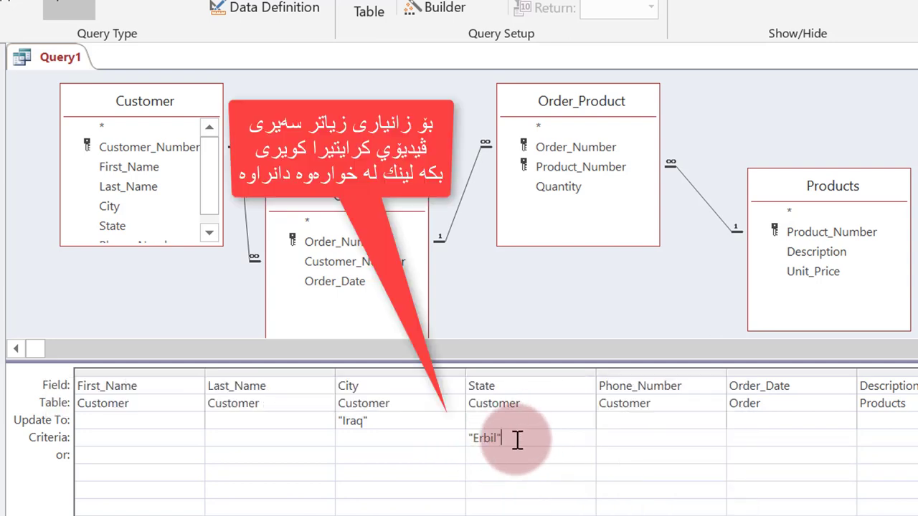
text(Or "sulaymaniyah)
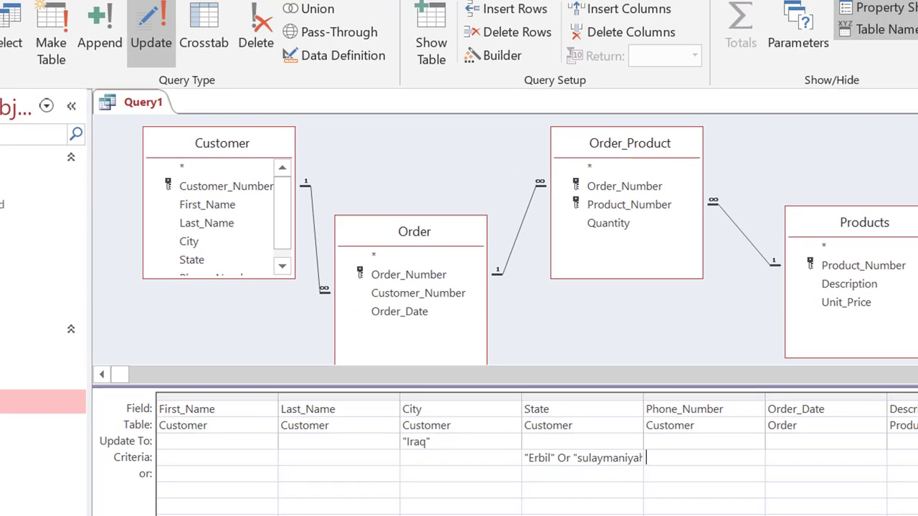
Step: Run the City update on the matching records, and rerun Query1 as a Select query to check the City and Phone_Number values
click(82, 102)
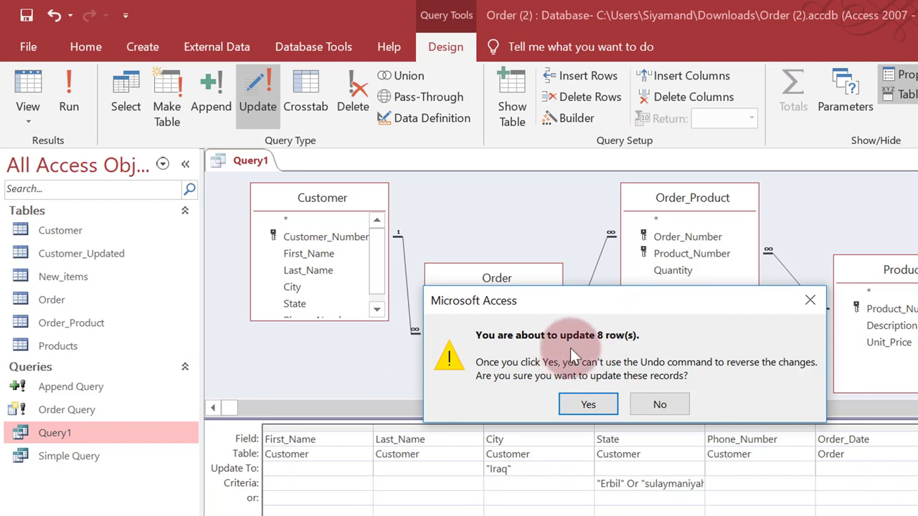
click(592, 396)
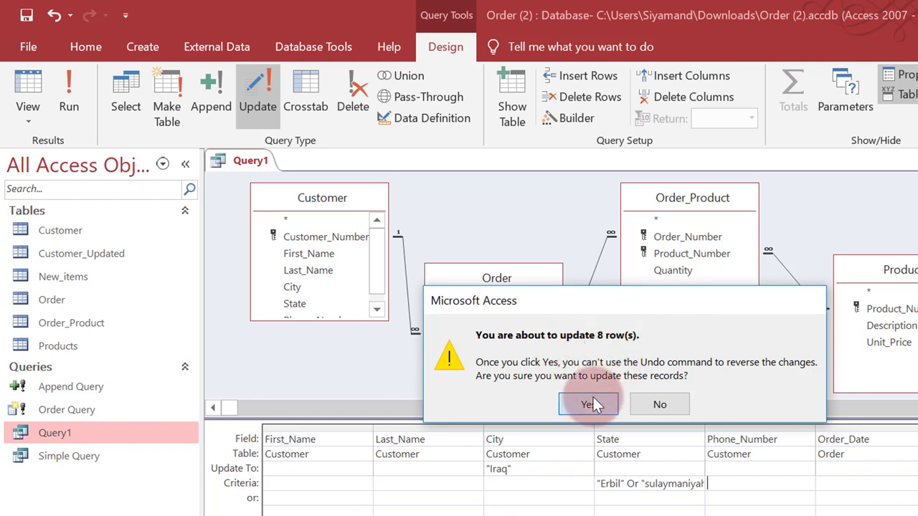
click(130, 87)
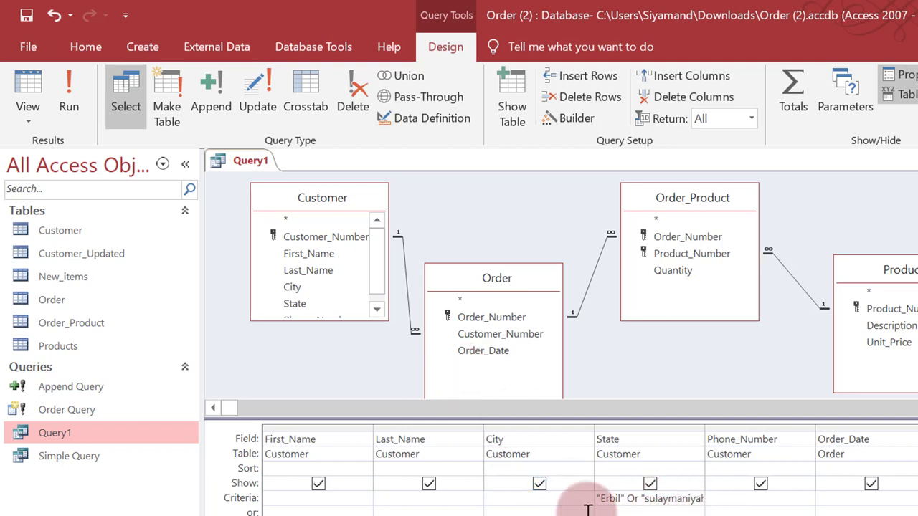
click(67, 93)
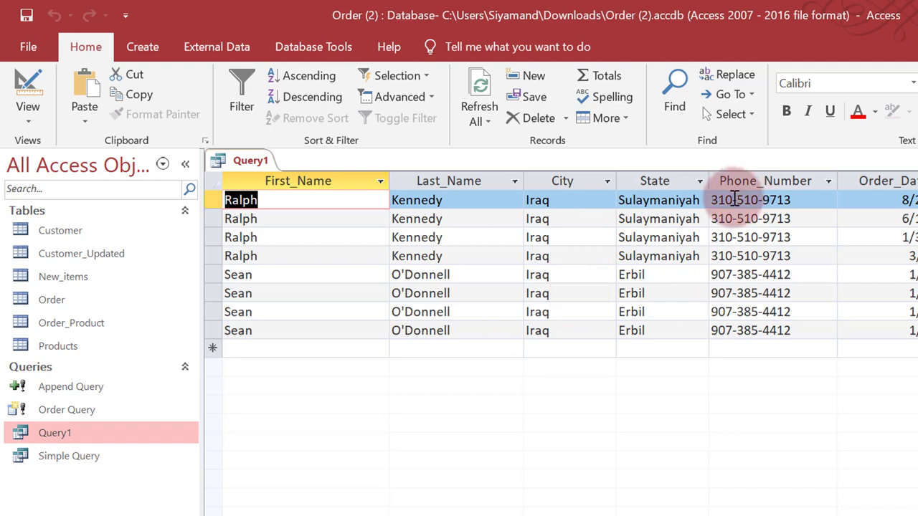
drag(735, 201, 709, 200)
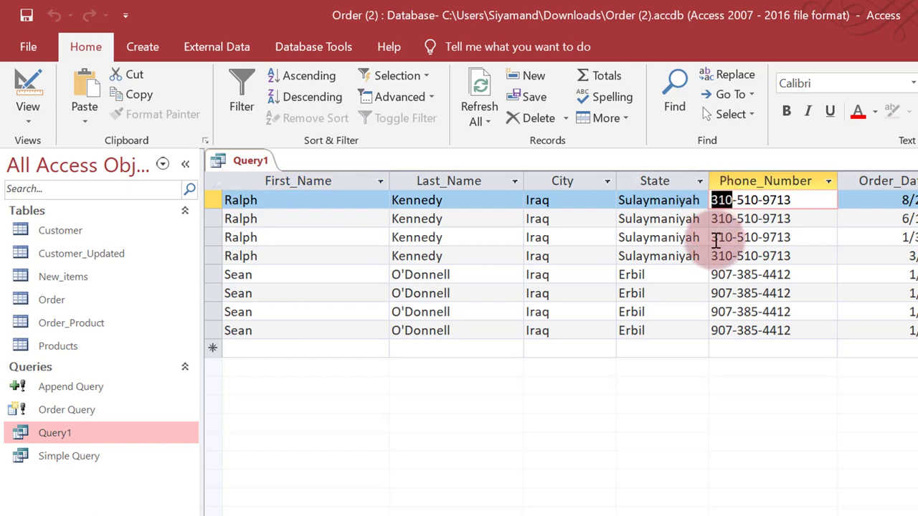
Step: Return Query1 to Design view as an Update query, clearing the State criteria and the City update value
click(37, 80)
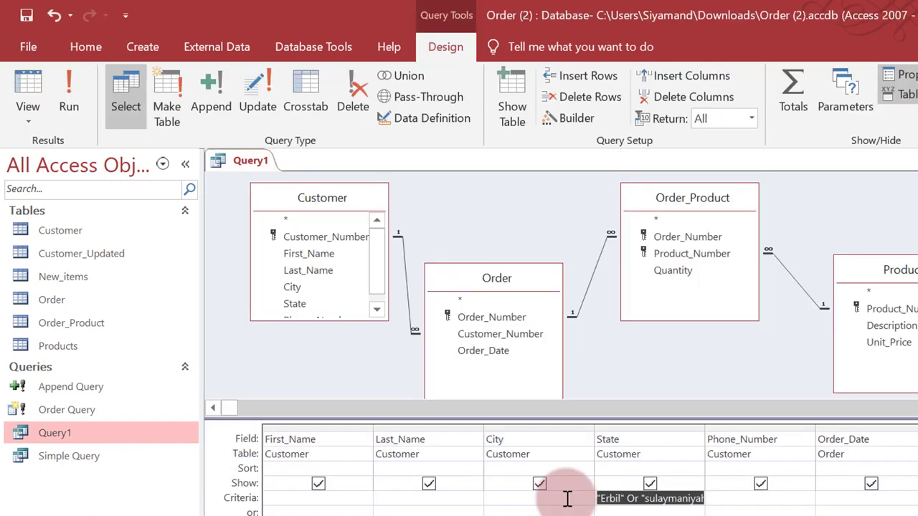
key(Delete)
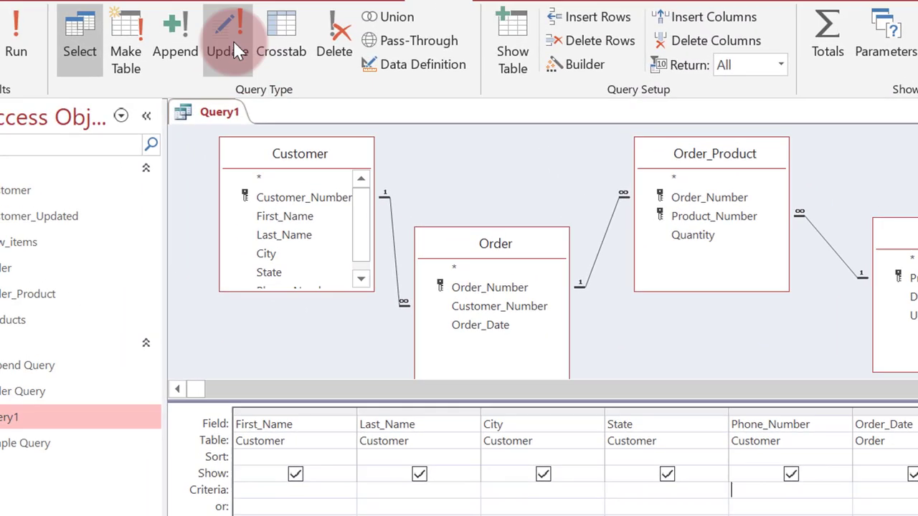
click(233, 44)
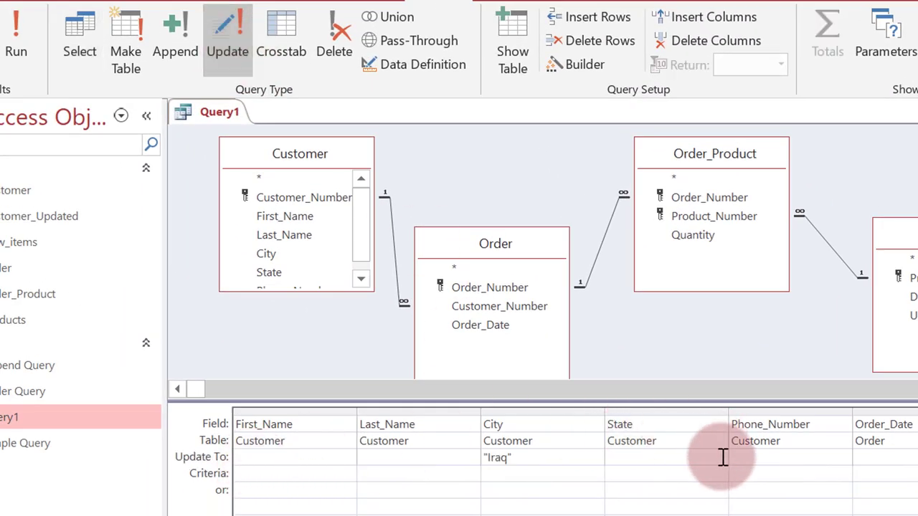
click(475, 447)
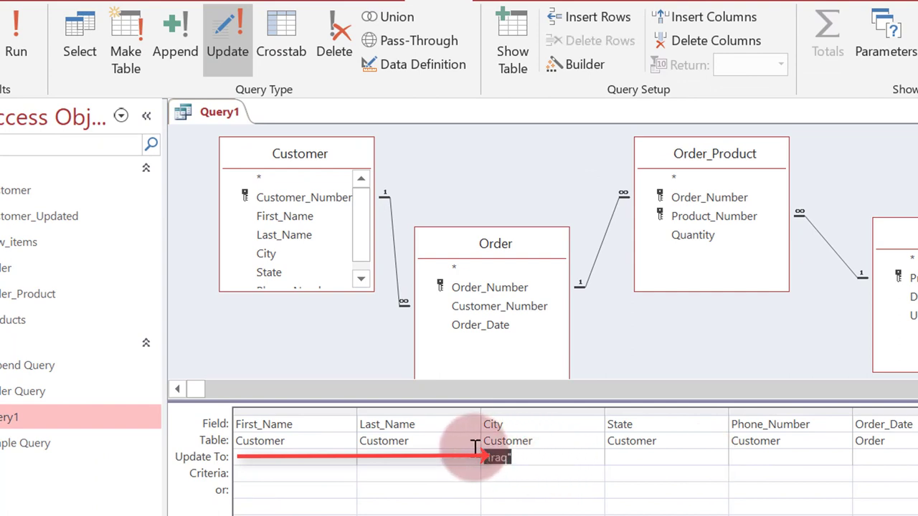
key(Delete)
Step: Set Phone_Number to update to "770" joined with Mid([Phone_Number],4)
click(779, 459)
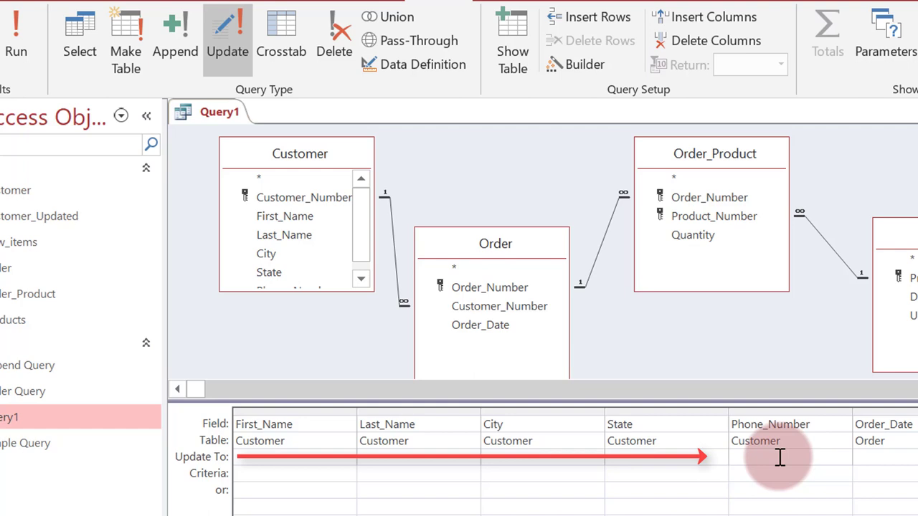
text(770&)
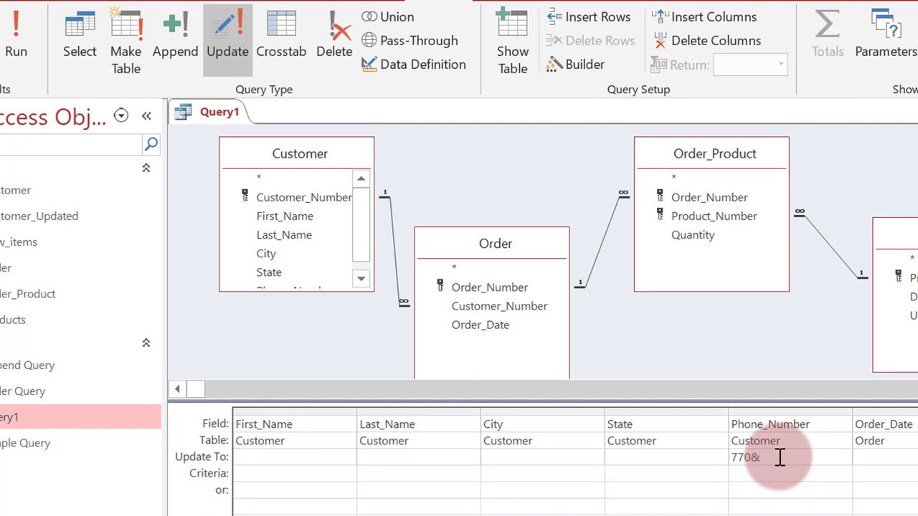
text(mid)
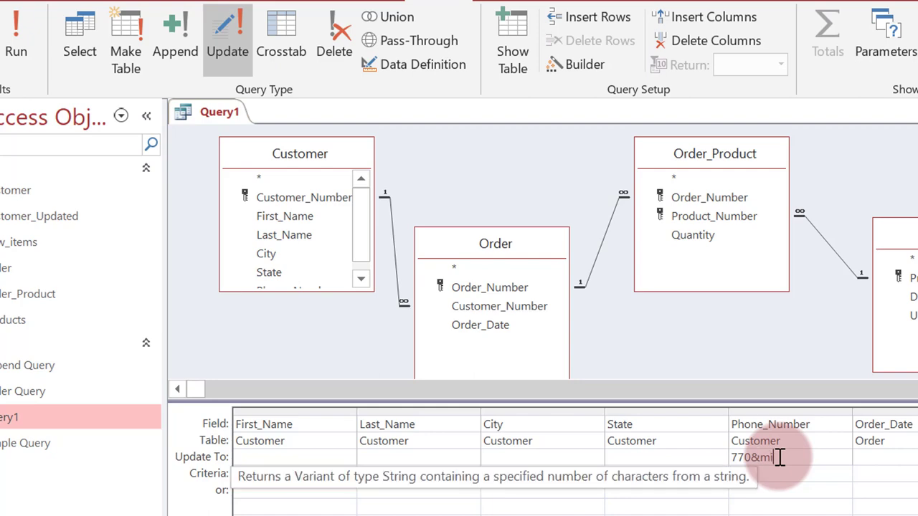
text(()
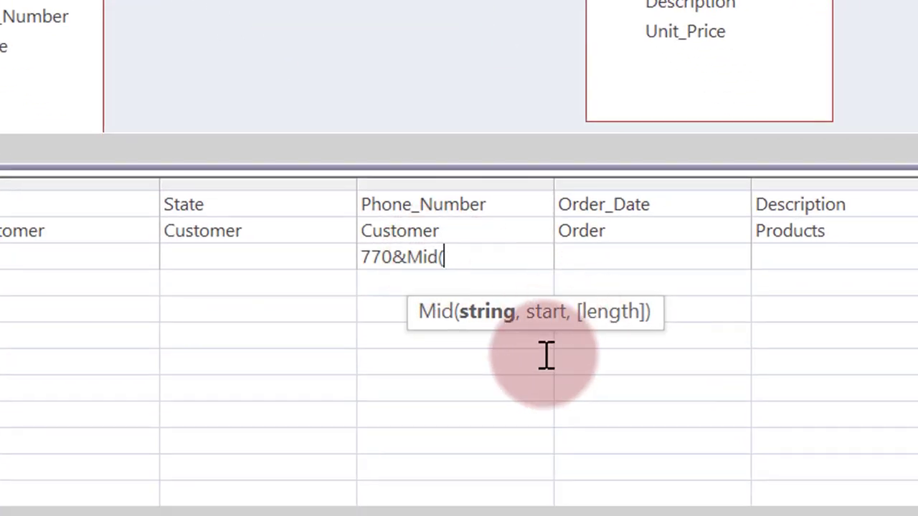
text([Phone)
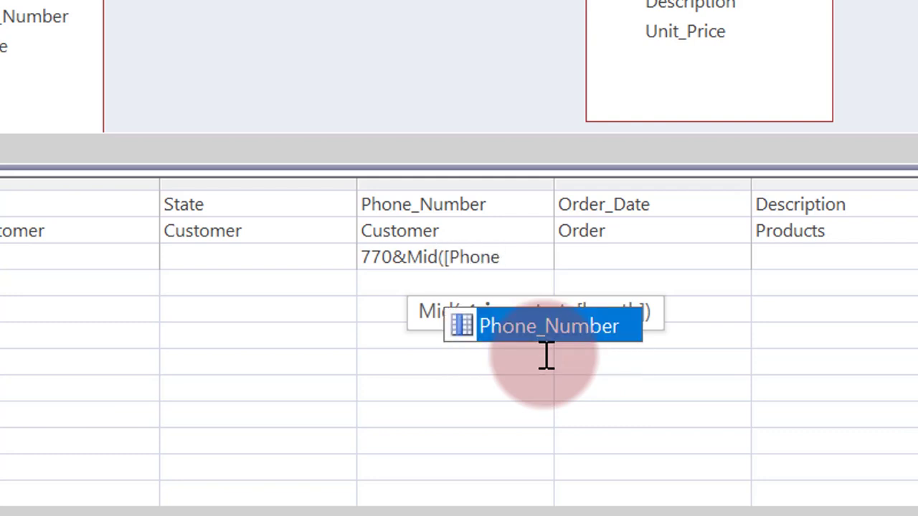
key(Tab)
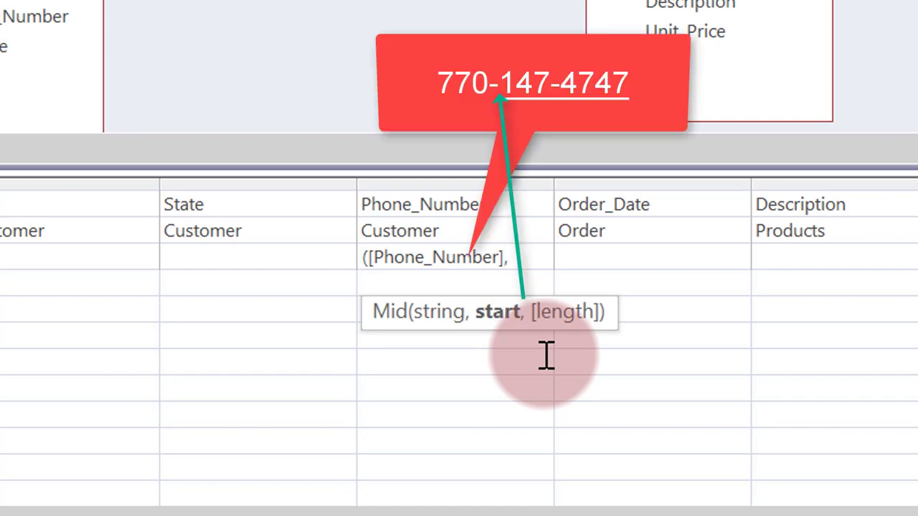
text(4)
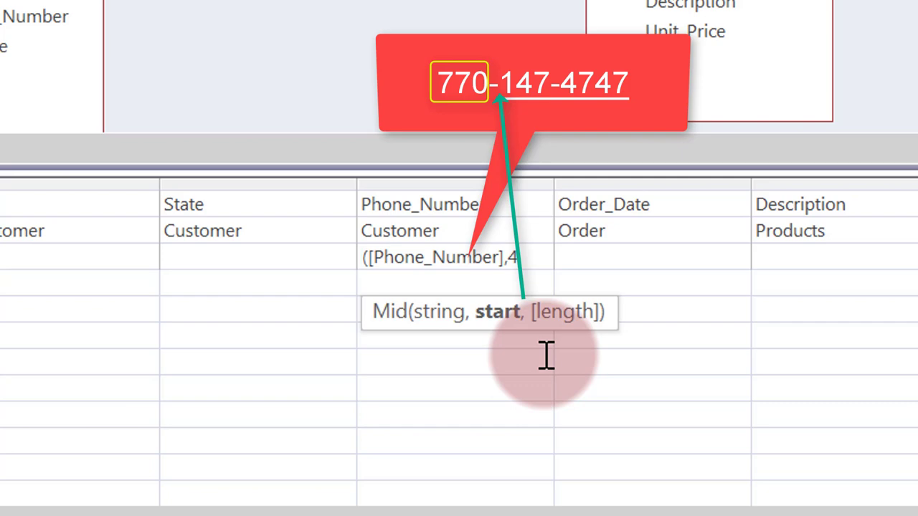
key(Tab)
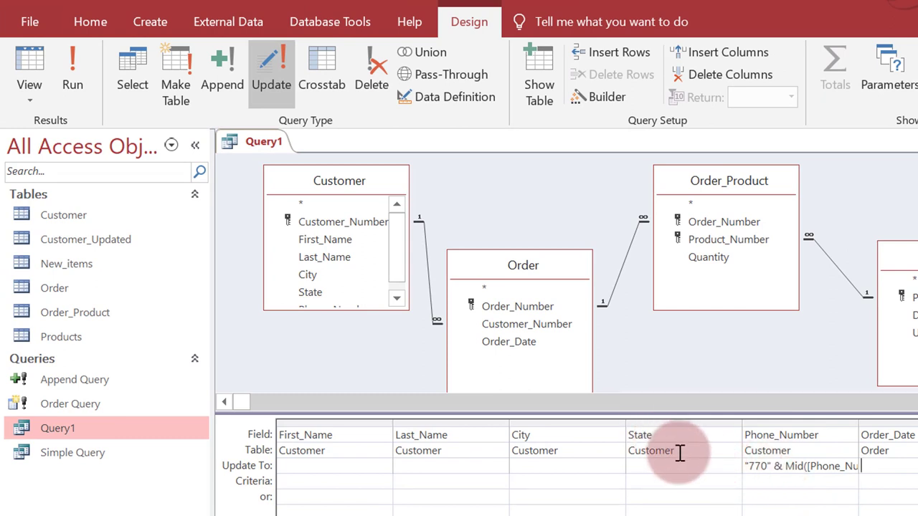
Step: Limit the update to records whose State is "Sulaymaniyah", and run the phone number update
click(652, 484)
text(Su)
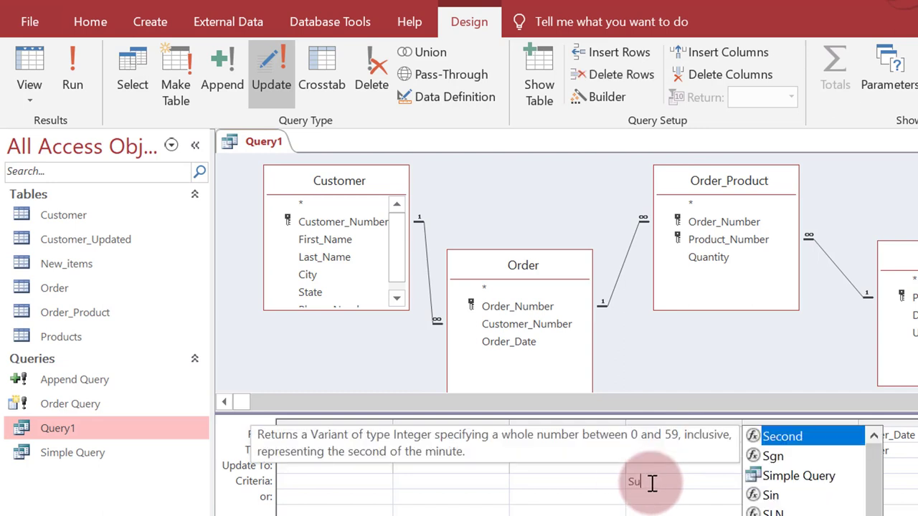
text(laymaniyah)
key(Tab)
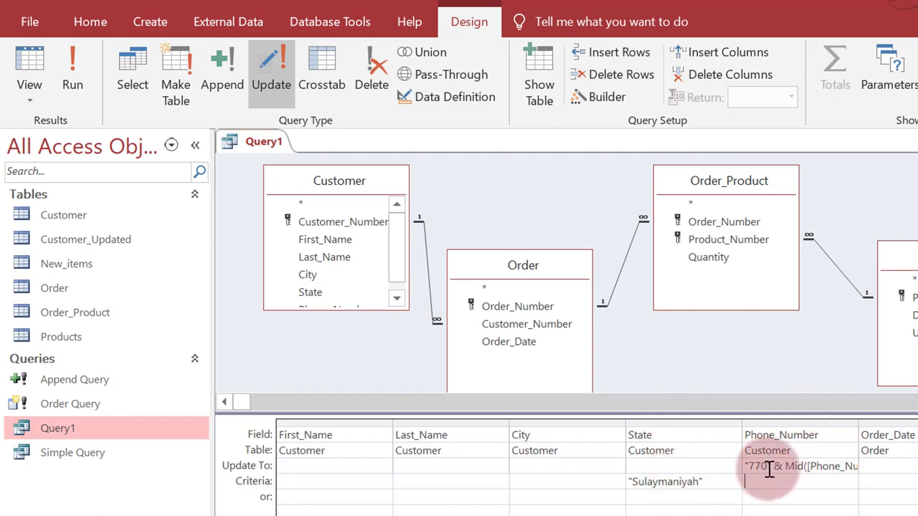
click(73, 72)
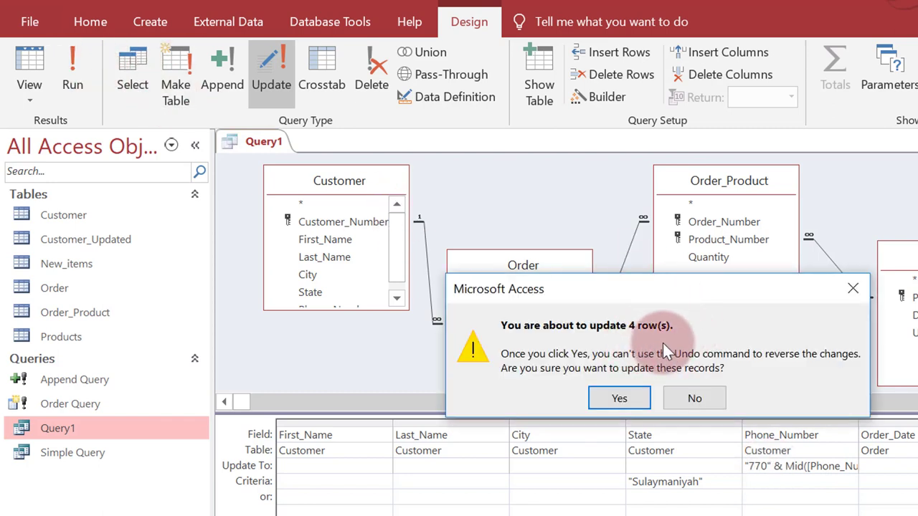
click(619, 398)
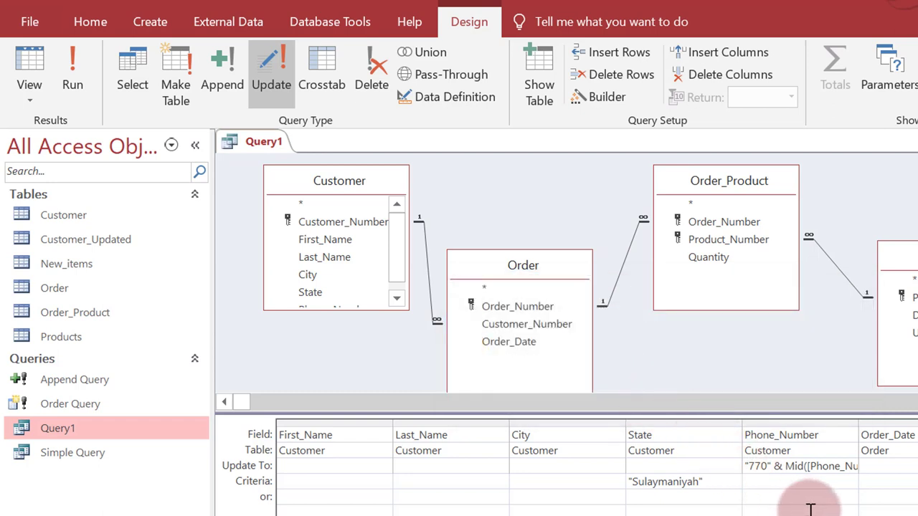
Step: Change the prefix in the Phone_Number update expression to "750"
click(762, 466)
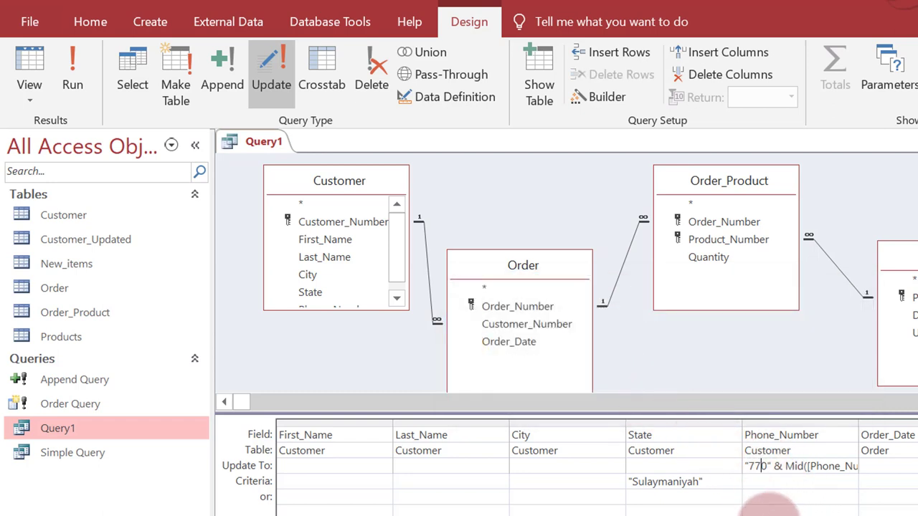
key(BackSpace)
text(5)
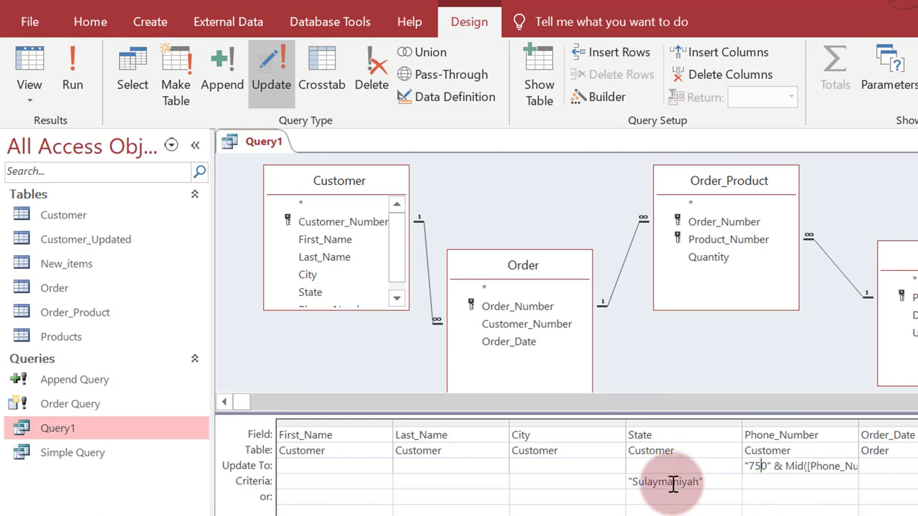
Step: Set the State criteria to "Erbil" and run the phone number update on the matching records
double_click(674, 482)
text("Erbil)
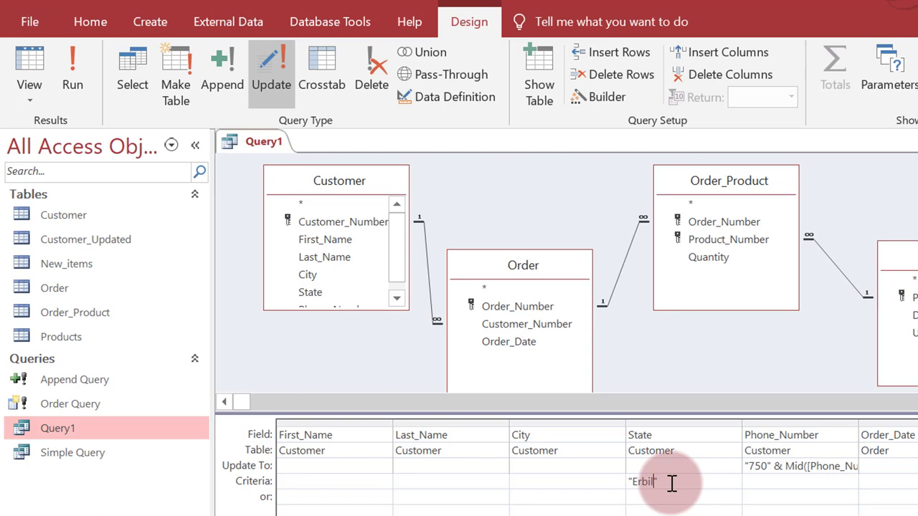
text(")
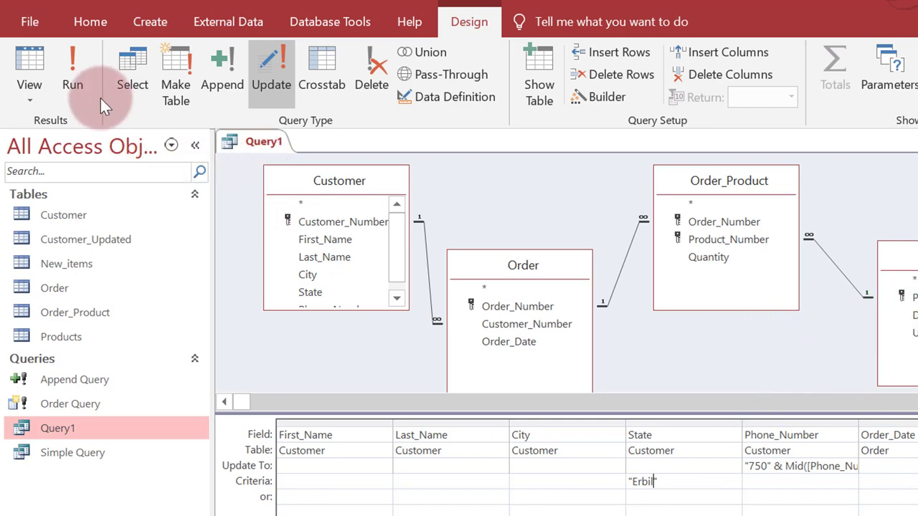
click(83, 77)
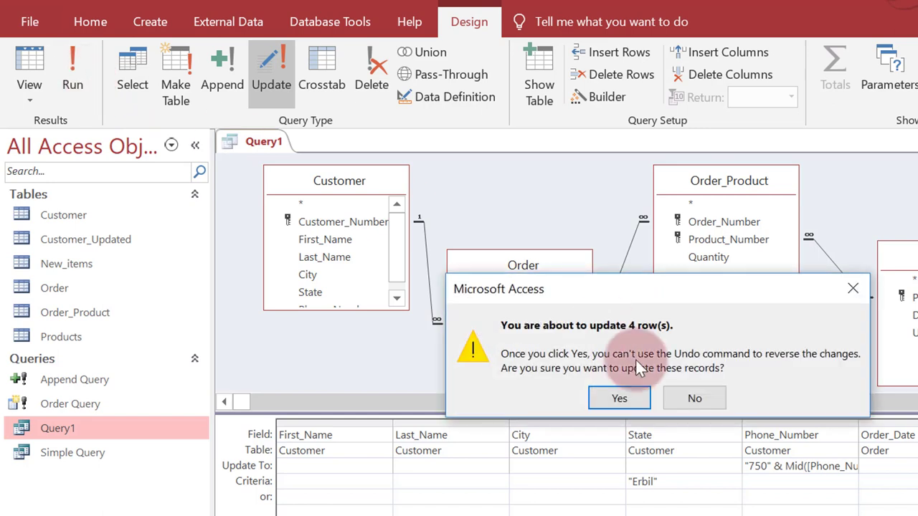
click(619, 398)
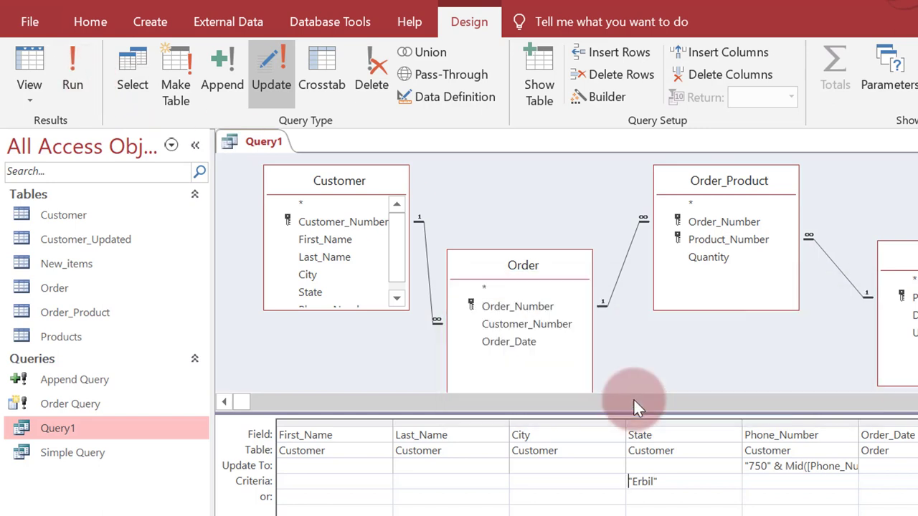
Step: Run Query1 as a Select query with the State criteria "Erbil" Or "Sulaymaniyah" to check the updated phone numbers
click(147, 78)
click(690, 497)
text(or Sul)
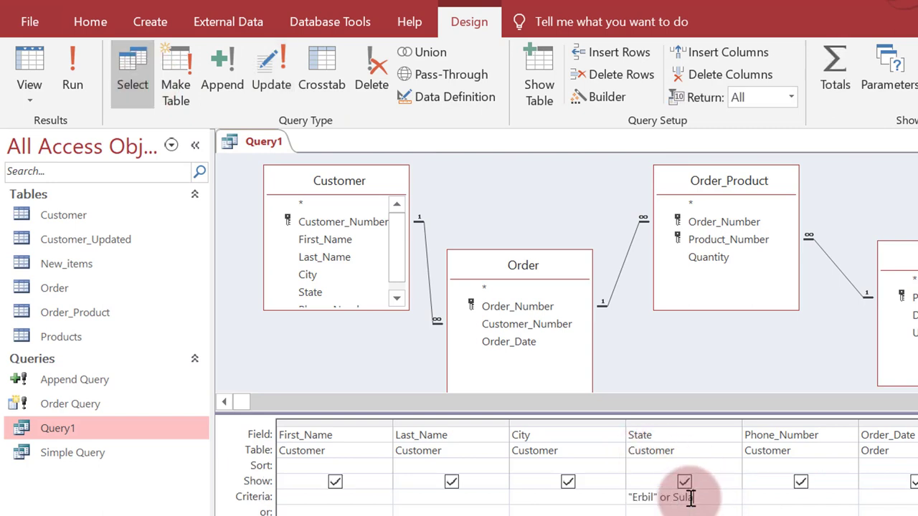
text(aymaniyah)
key(Return)
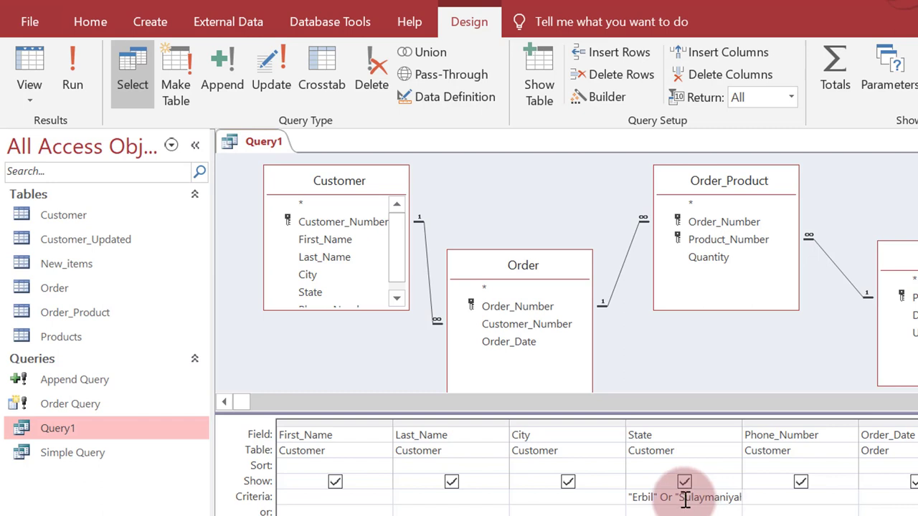
click(73, 72)
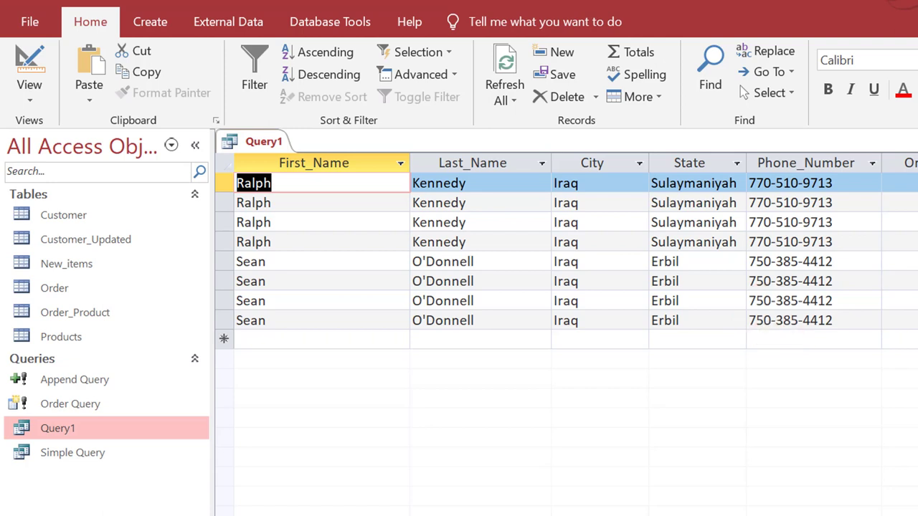
Step: Return Query1 to Design view, convert it to an Update query, and save it
key(ctrl+w)
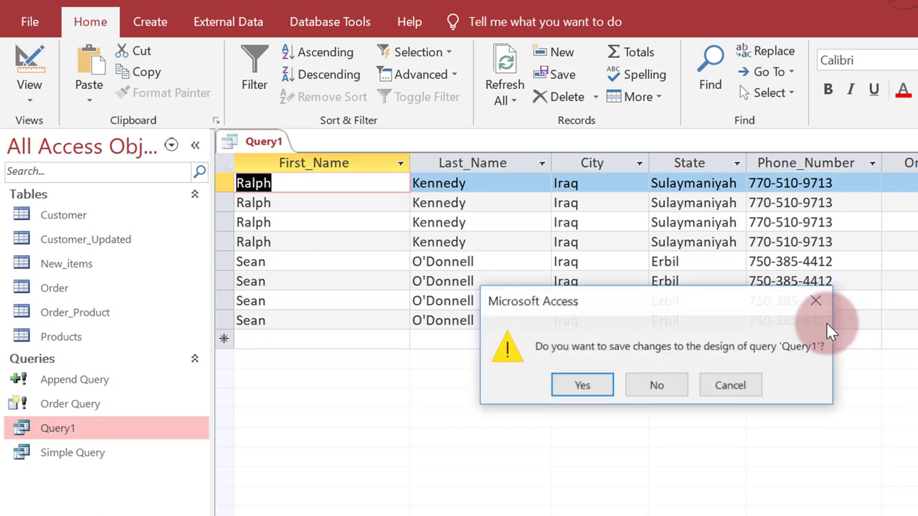
click(730, 385)
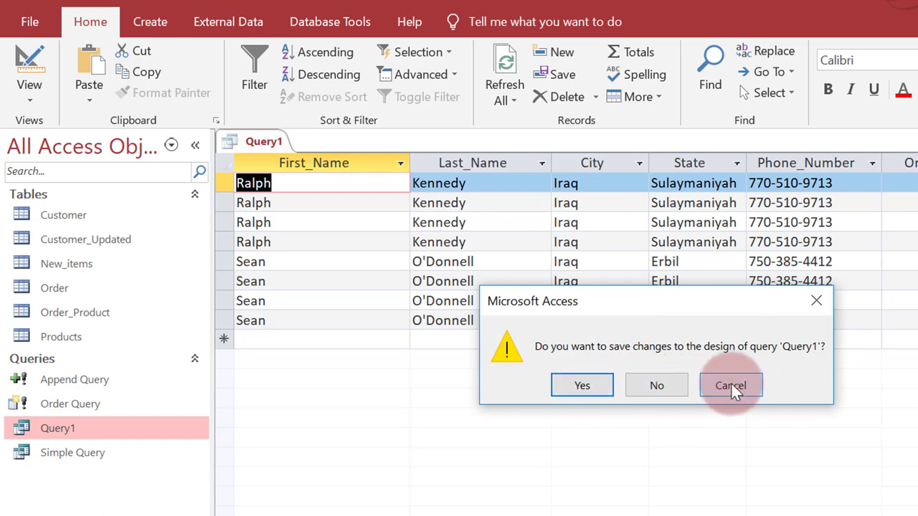
click(29, 57)
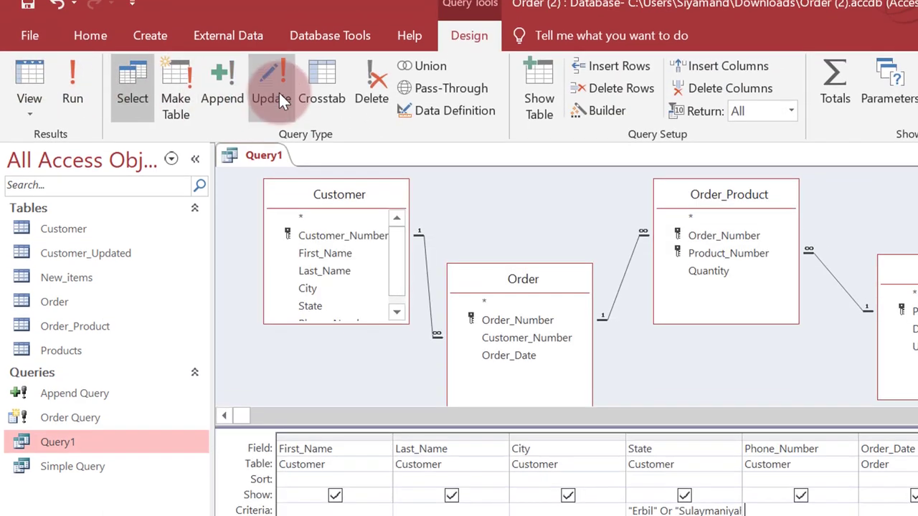
click(273, 85)
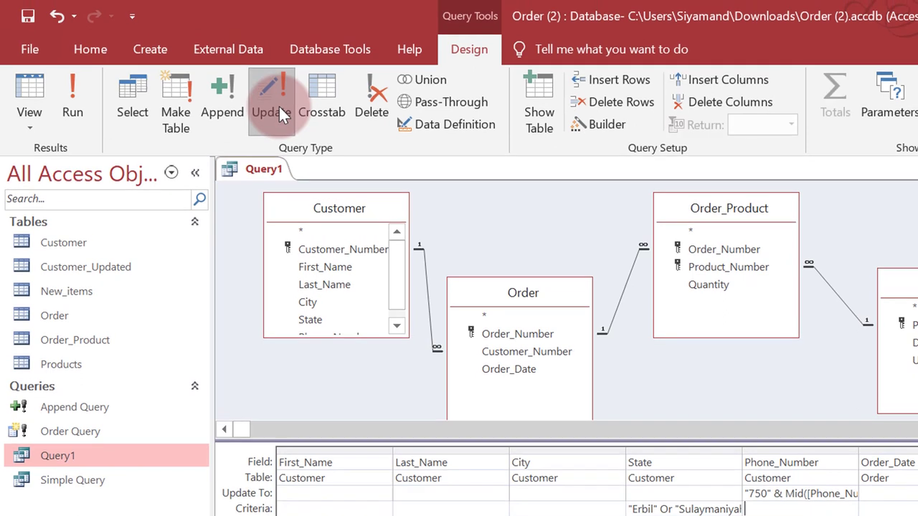
click(27, 16)
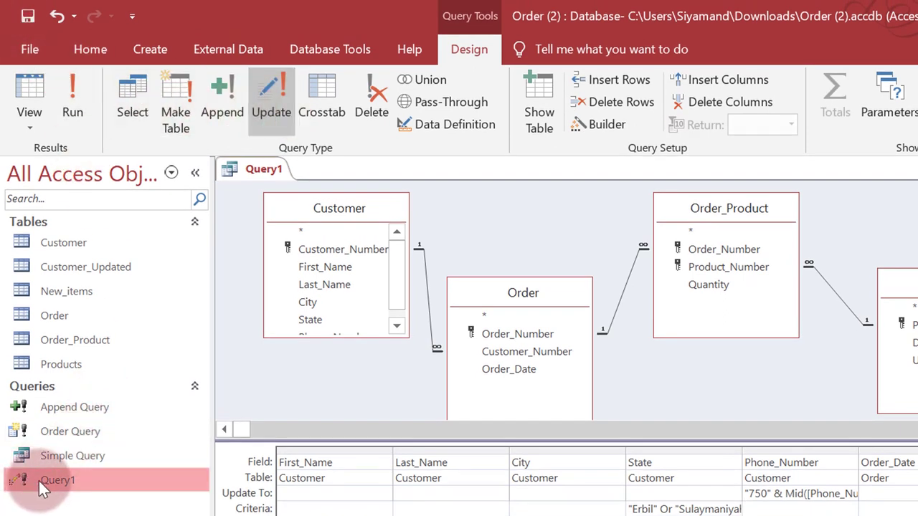
Step: Save Query1 as a Select query, and convert it back to an Update query and save it again
click(266, 169)
click(132, 111)
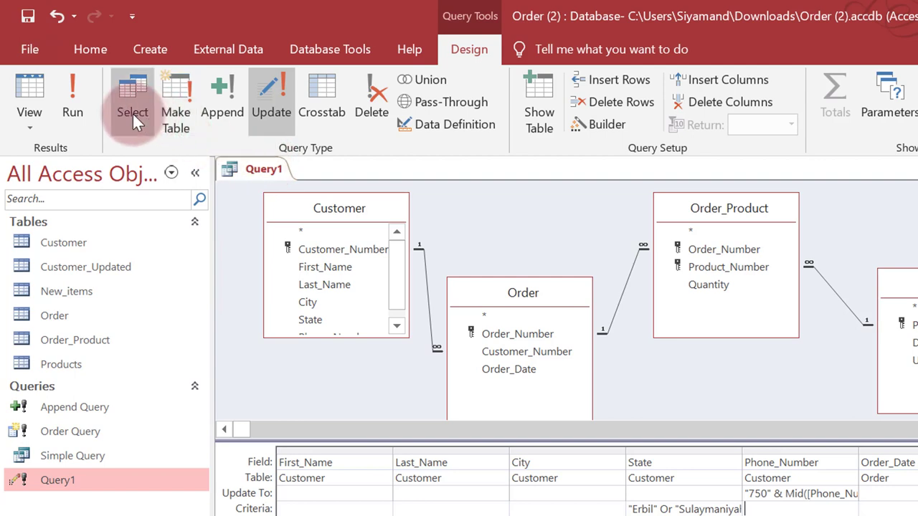
click(26, 17)
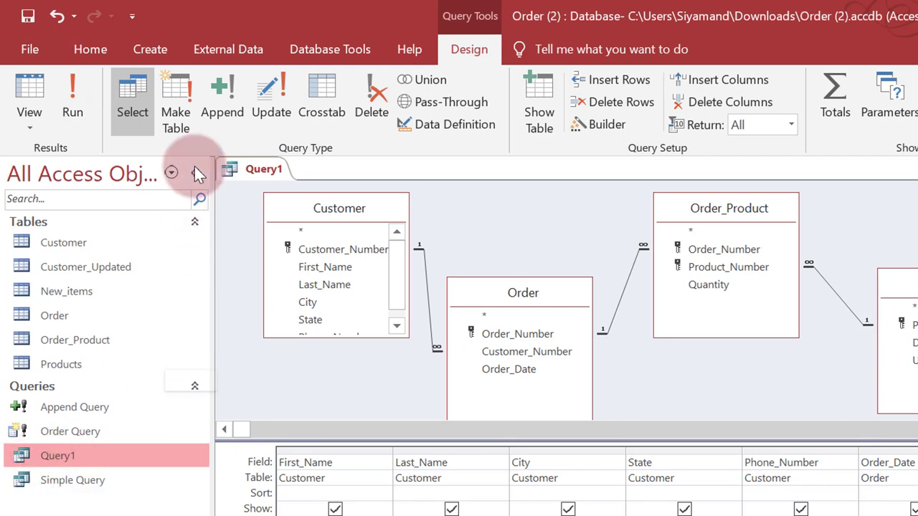
click(280, 102)
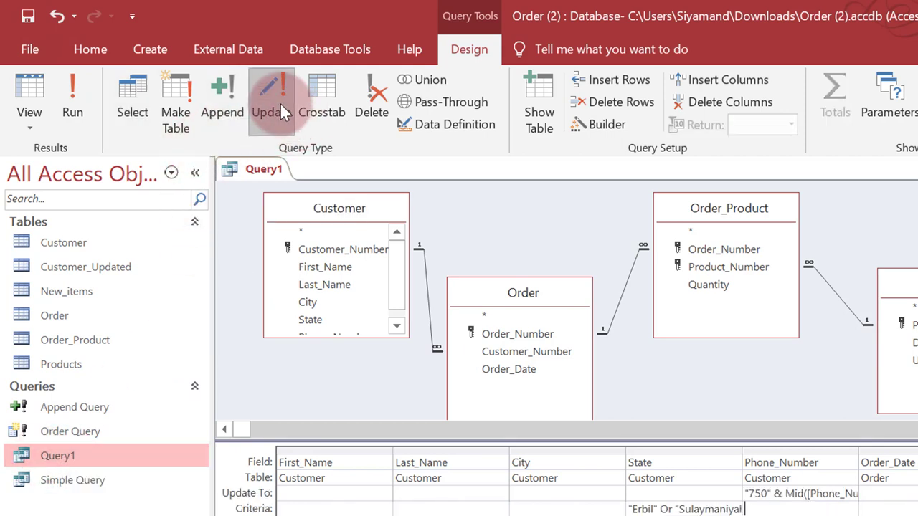
click(27, 17)
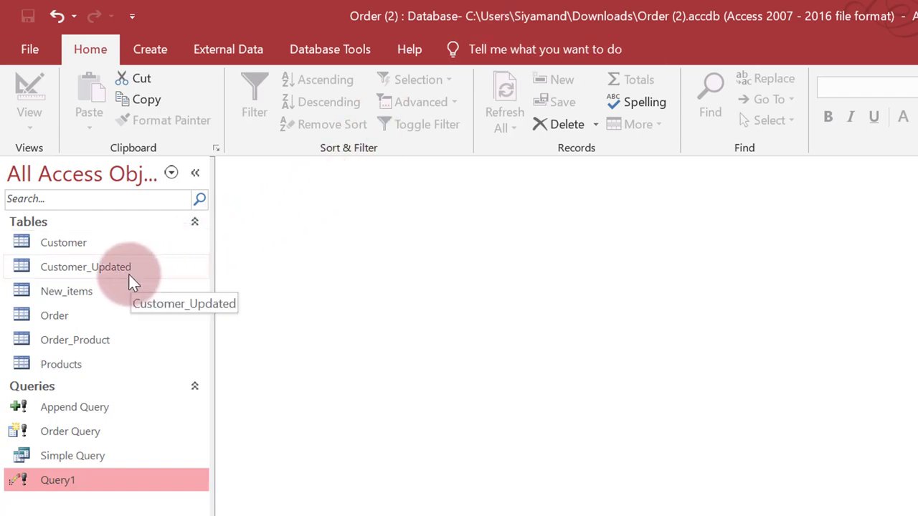
Step: Open the Customer table and fit the Customer_Number column to its heading to review the records
click(89, 250)
double_click(89, 250)
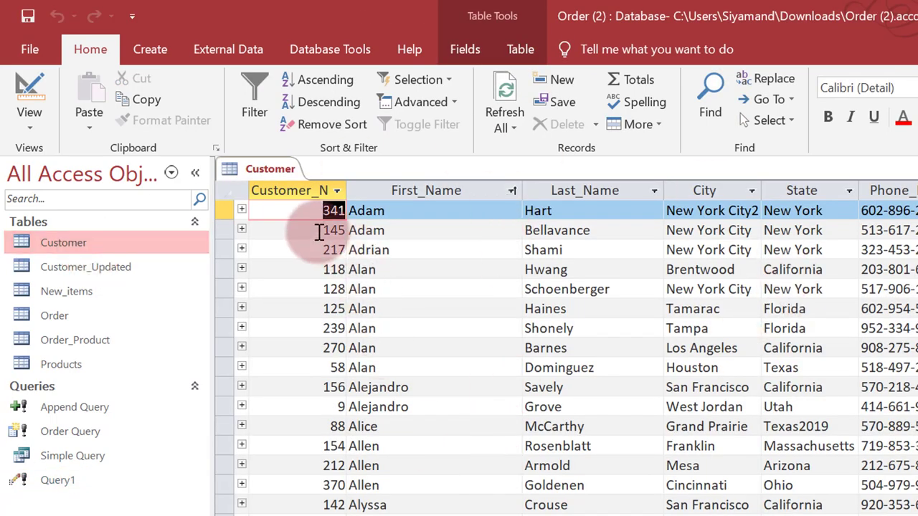
double_click(346, 190)
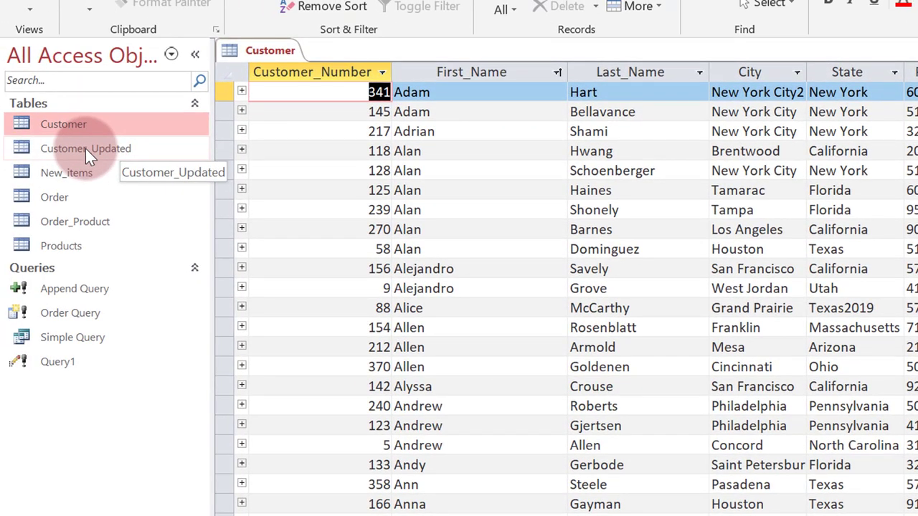
Step: Open the Customer_Updated table, fit its Customer_Number column to examine the records, and close both tables
double_click(83, 147)
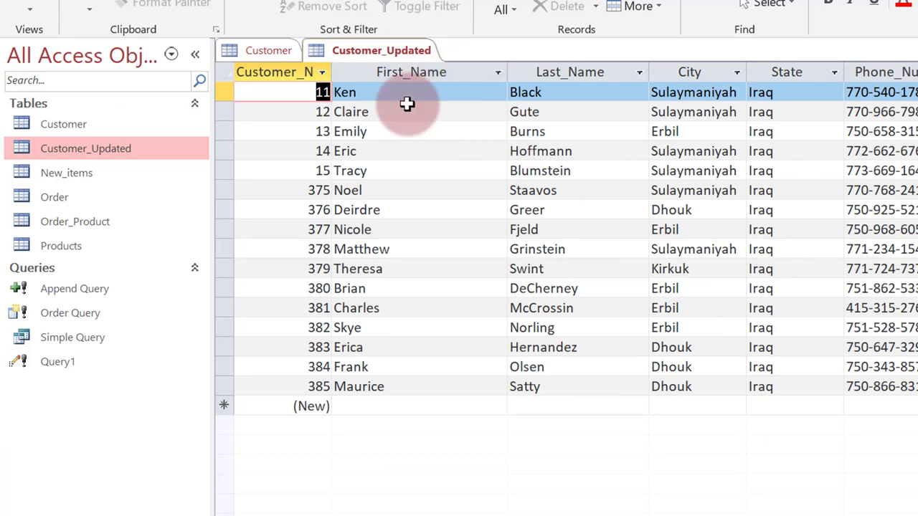
click(330, 88)
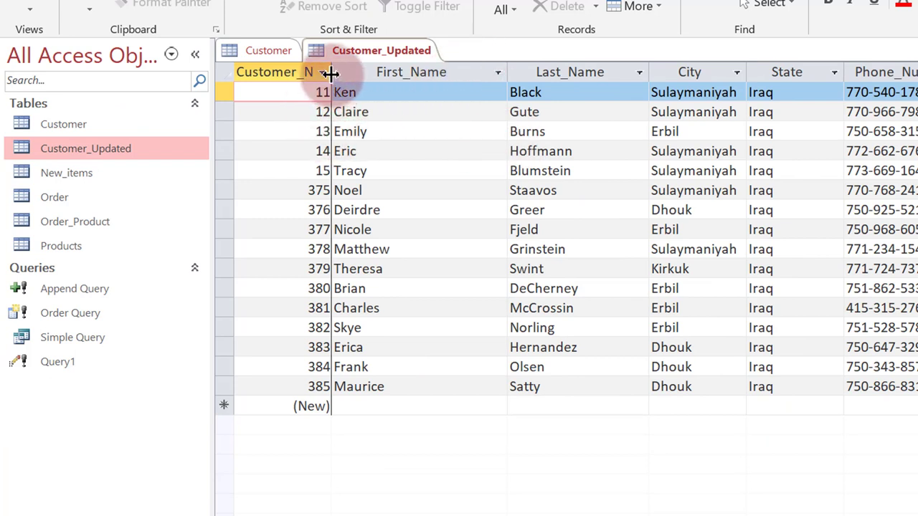
double_click(329, 72)
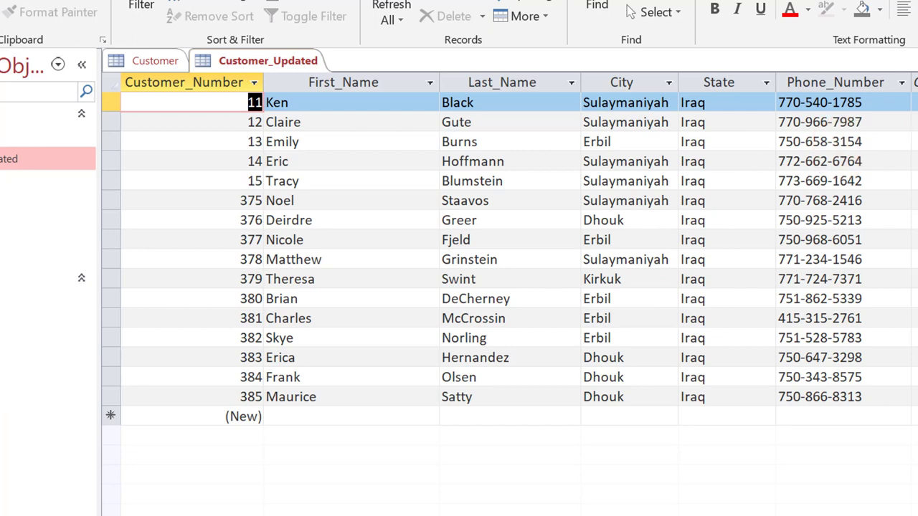
key(ctrl+w)
click(487, 301)
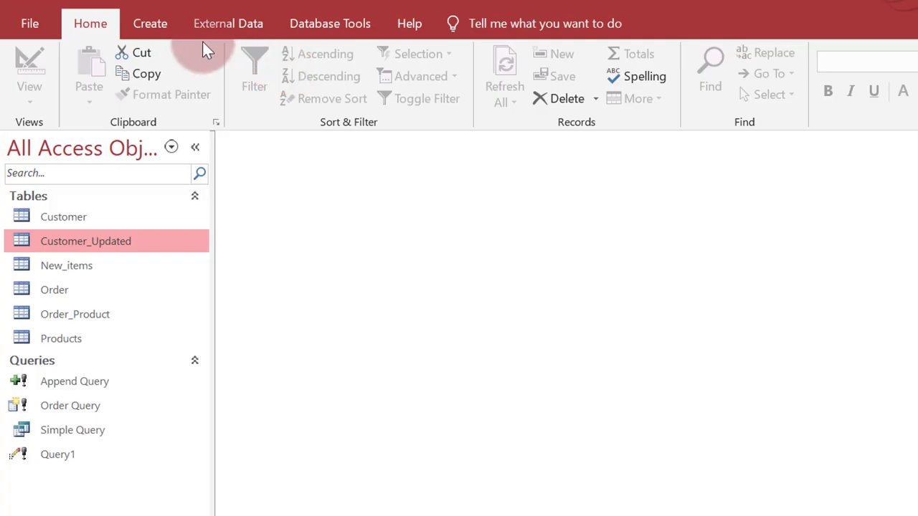
Step: Create a new query in Design view and add the Customer table, enlarging its box to show all fields
click(158, 23)
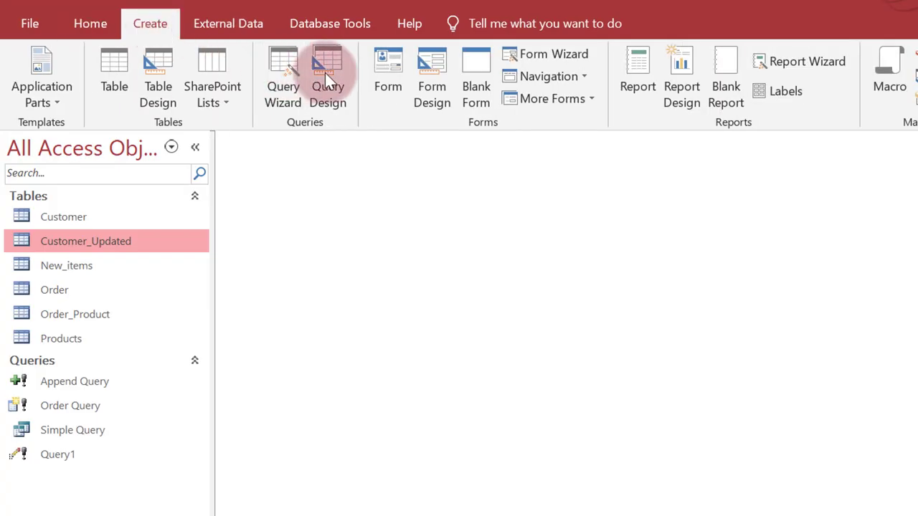
click(326, 73)
click(788, 166)
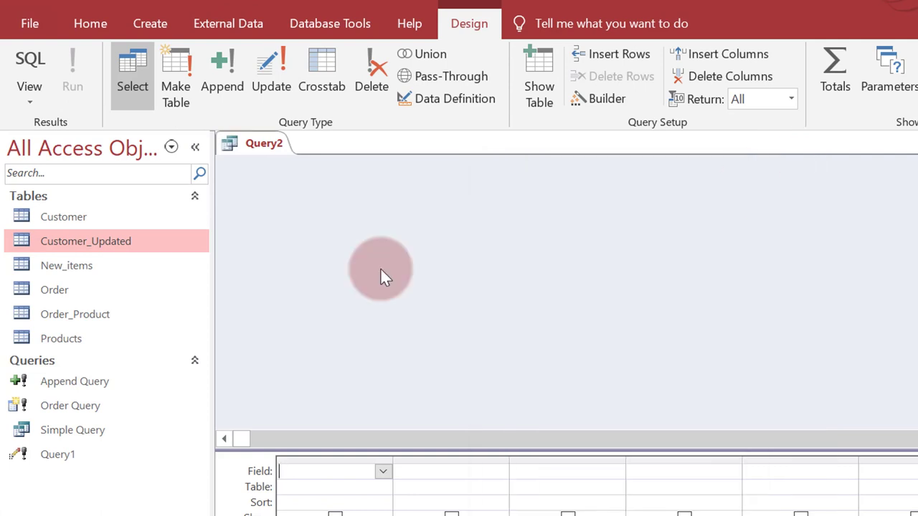
drag(92, 218, 445, 251)
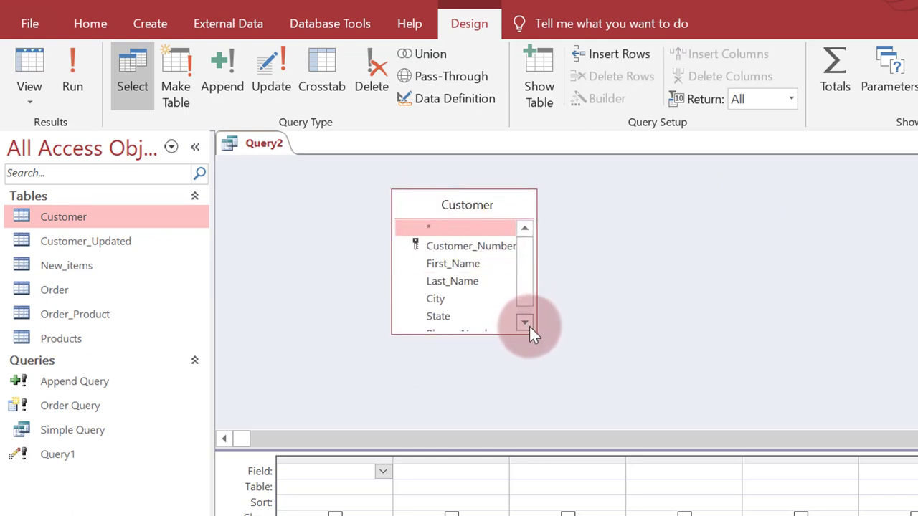
drag(534, 331, 560, 394)
drag(488, 205, 427, 184)
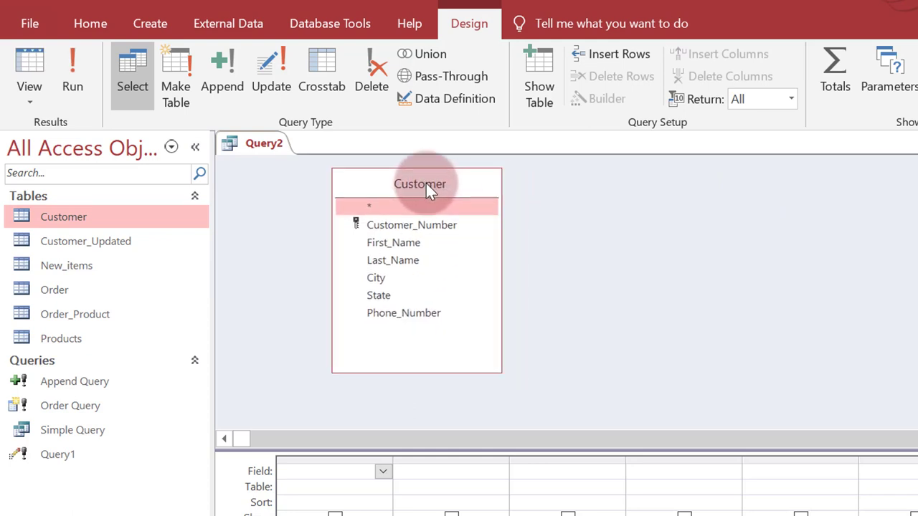
Step: Add the Customer table's City, State and Phone_Number fields to the query grid
double_click(403, 278)
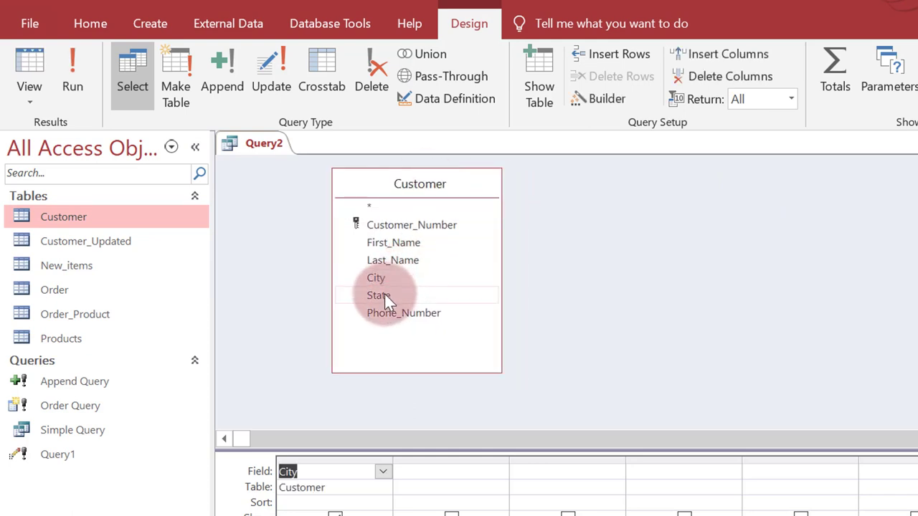
double_click(393, 295)
double_click(406, 308)
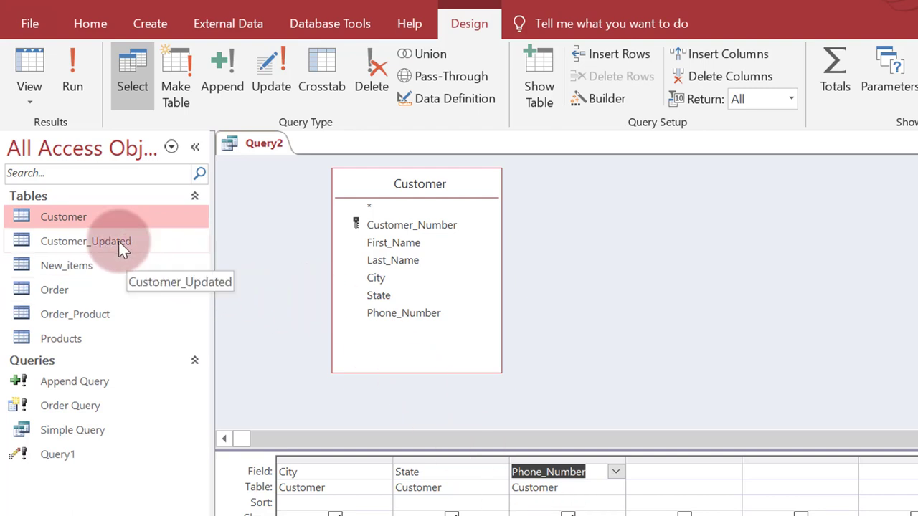
Step: Add the Customer_Updated table with its box enlarged to show all fields, and join it to Customer on Customer_Number
drag(119, 240, 658, 202)
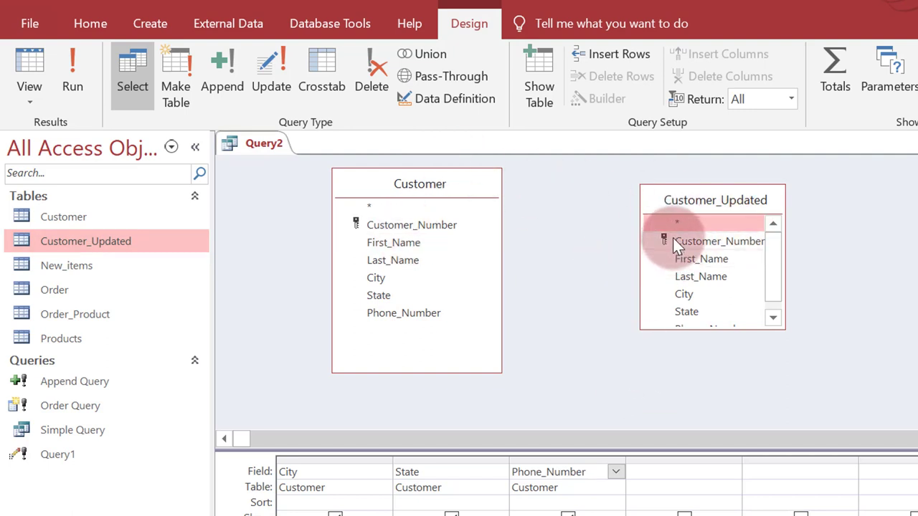
drag(673, 237, 441, 225)
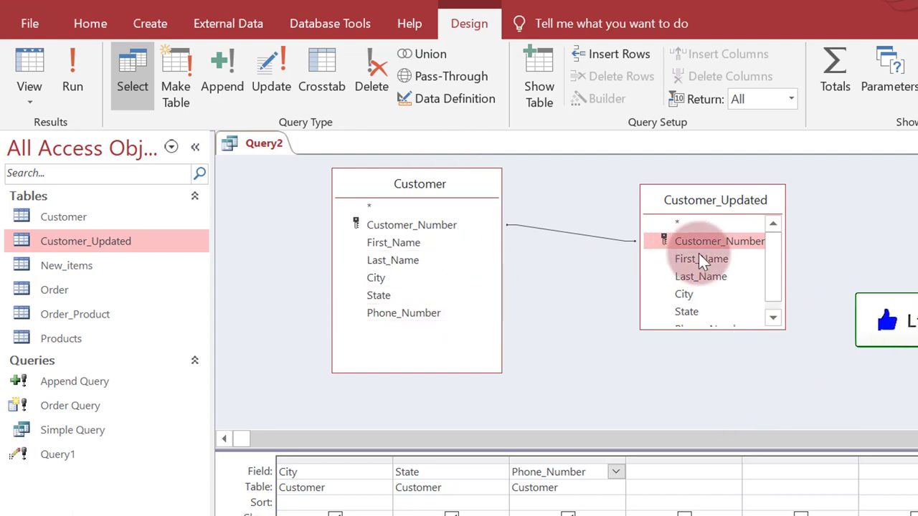
drag(784, 329, 807, 345)
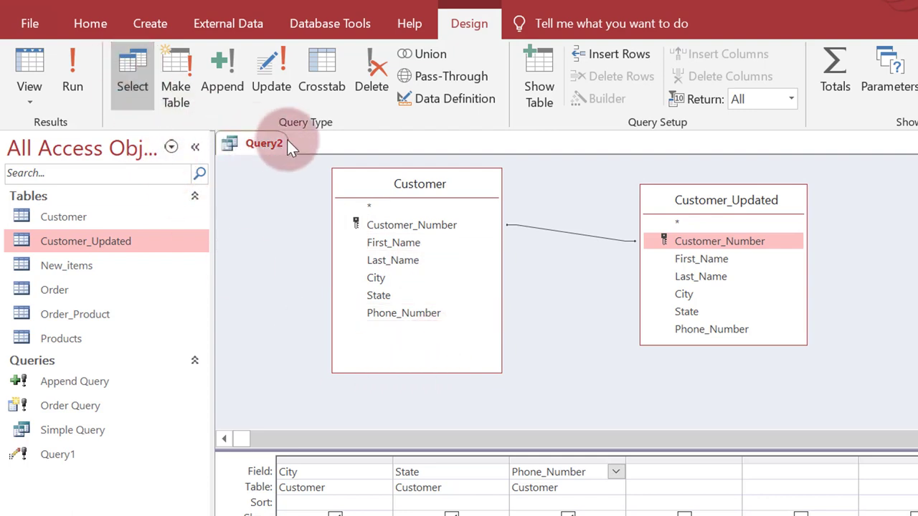
Step: Convert the query to an update query and set City to update to [Customer_Updated].[City]
click(274, 82)
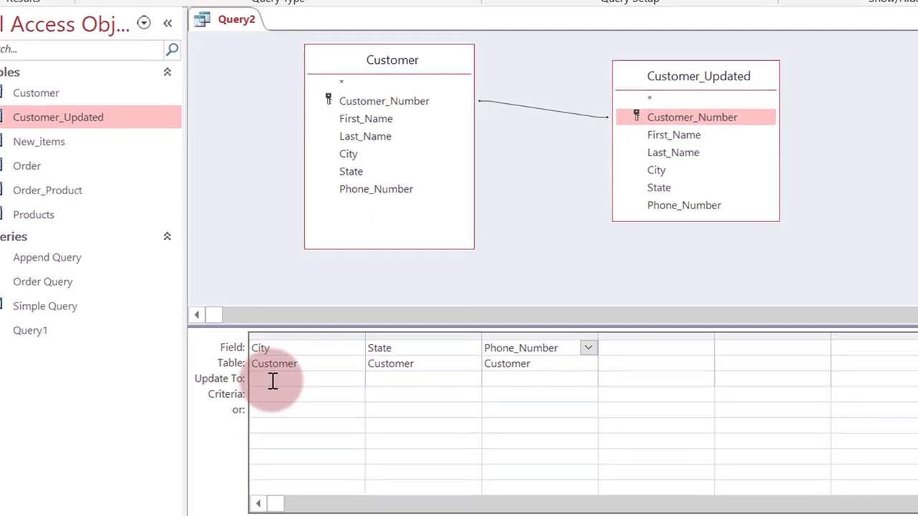
click(285, 484)
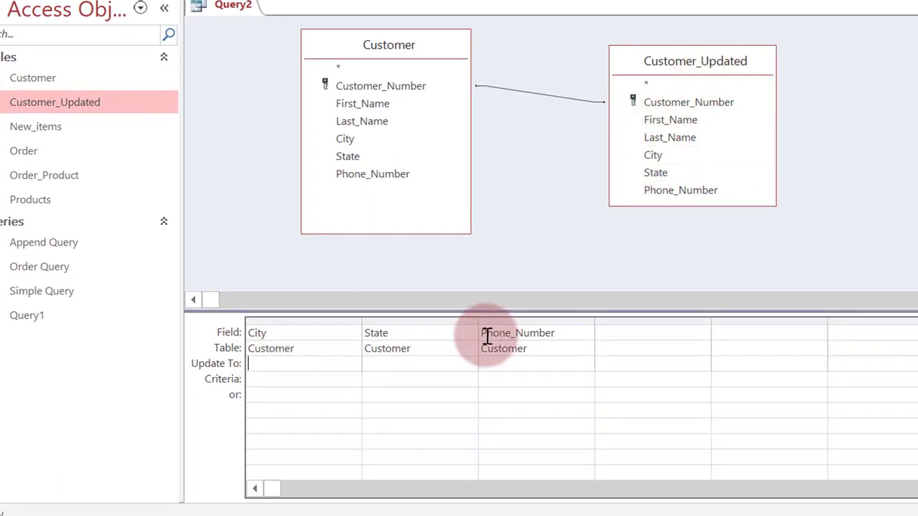
text(Custo)
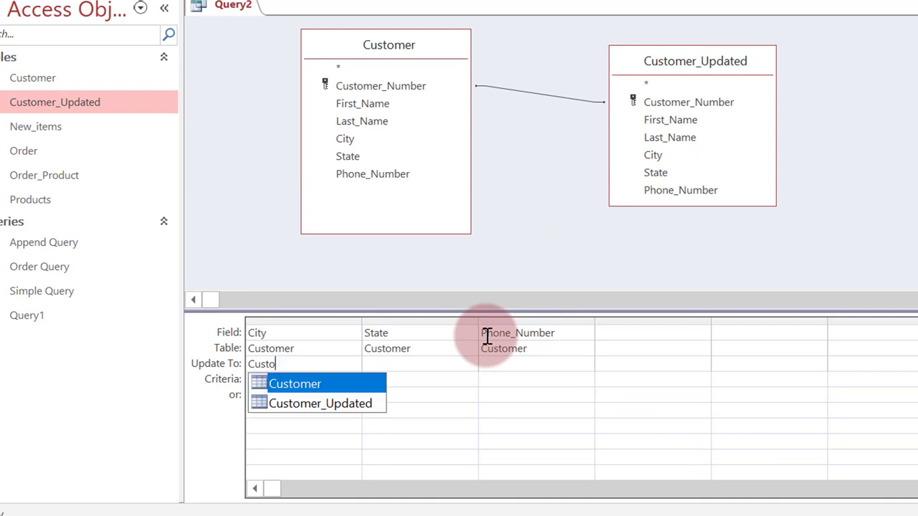
key(Down)
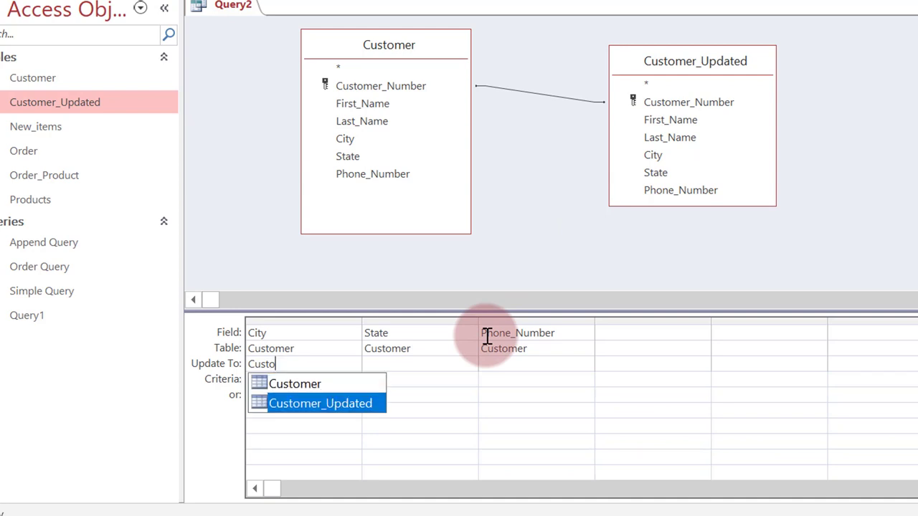
key(Return)
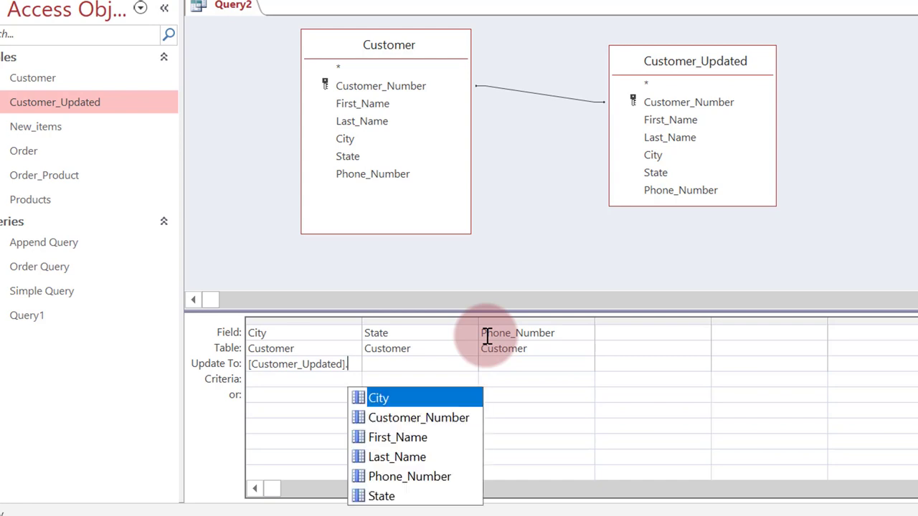
key(Return)
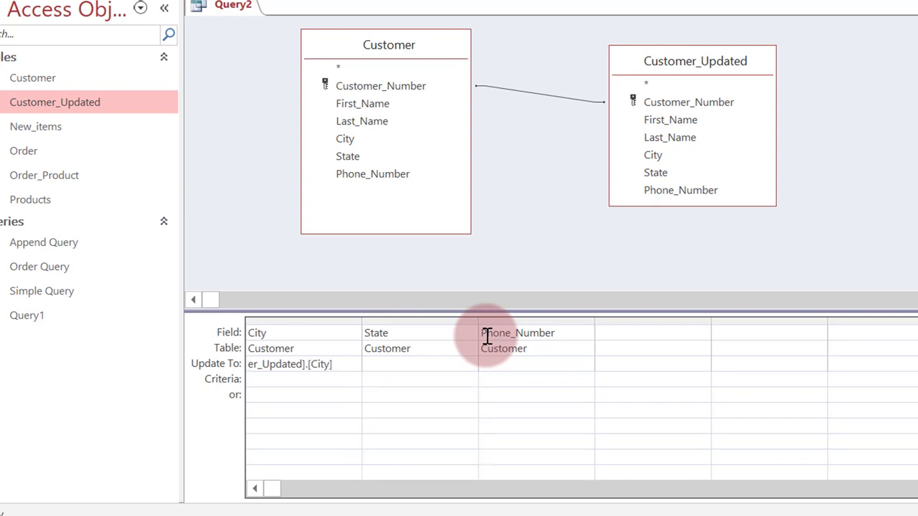
click(487, 334)
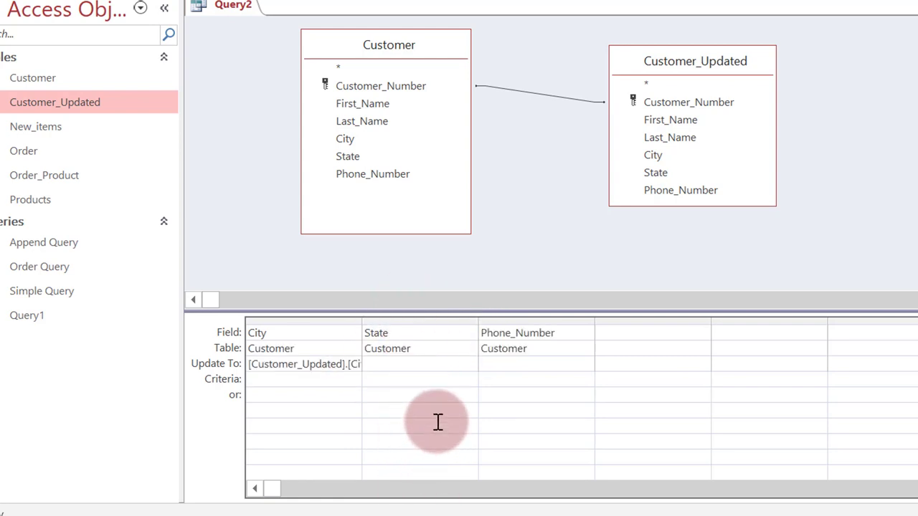
Step: Set the State field to update to [Customer_Updated].[State]
click(410, 366)
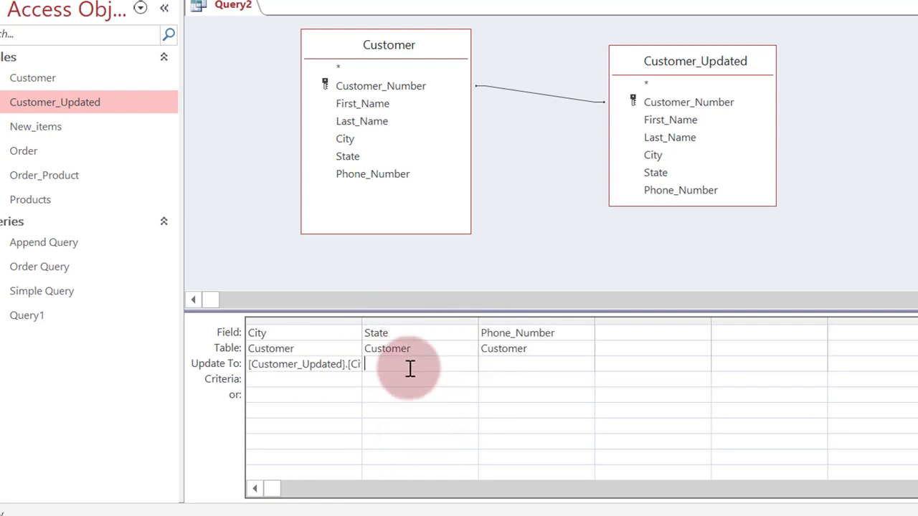
text(cu)
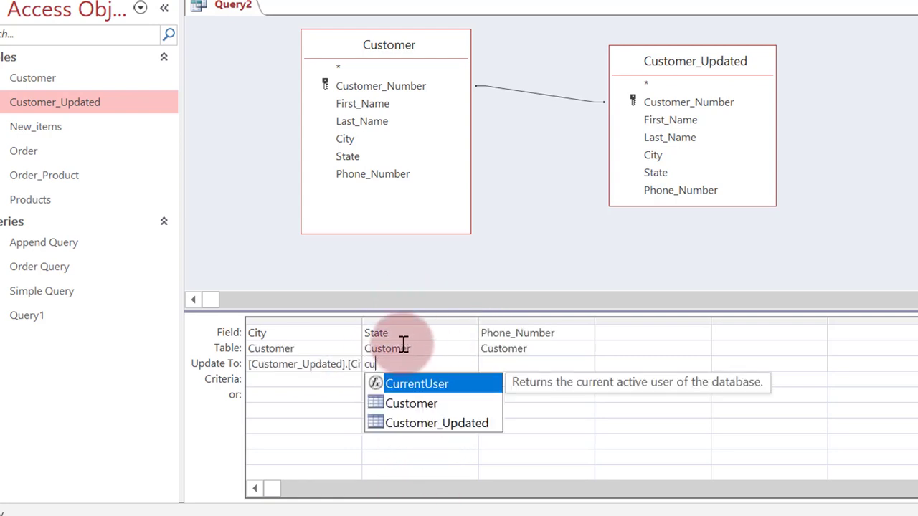
key(Down)
key(Down)
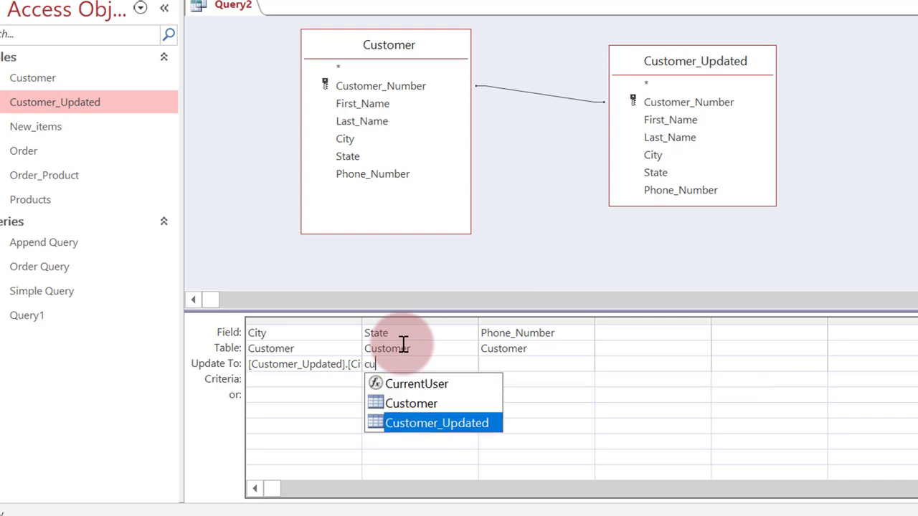
key(Tab)
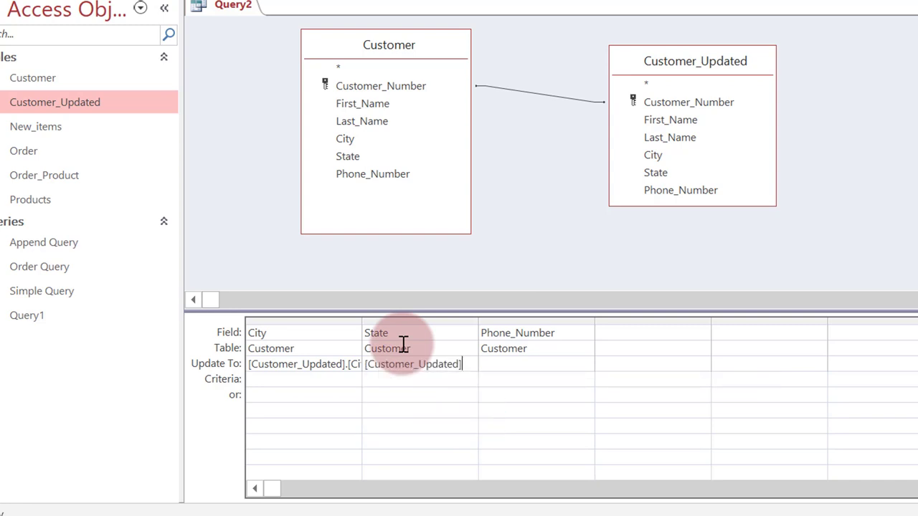
text(.)
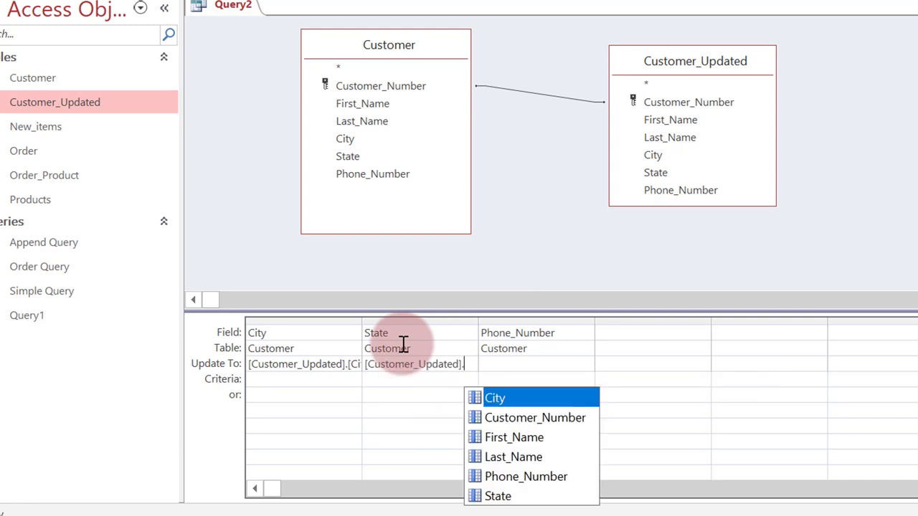
key(Down)
key(Down)
key(Down)
key(Down)
key(Down)
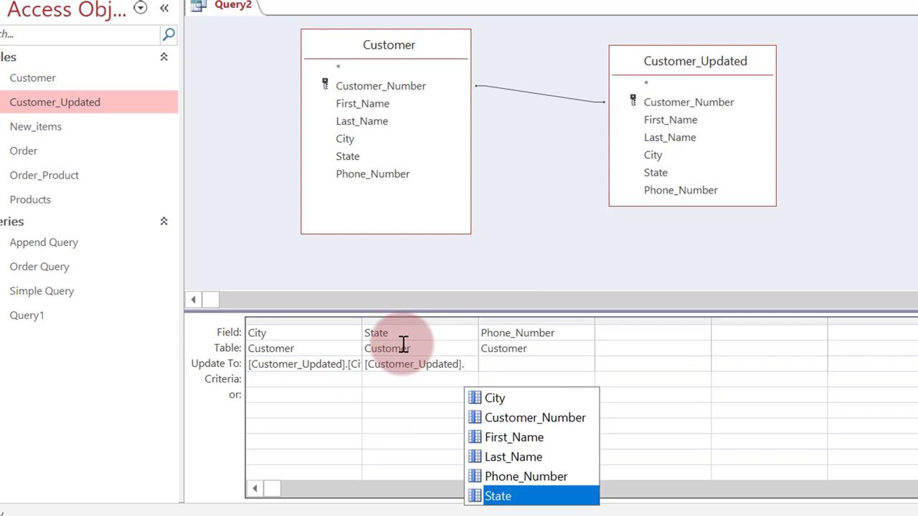
key(Tab)
key(Tab)
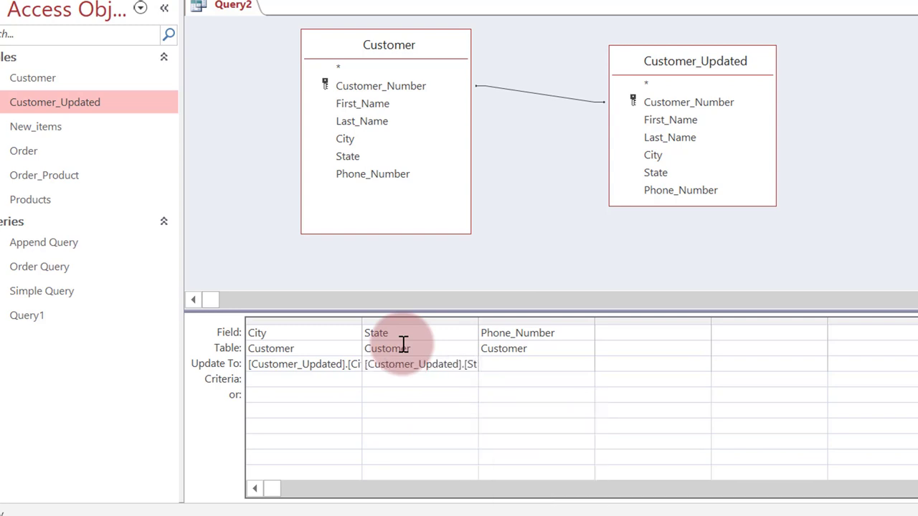
Step: Set the Phone_Number field to update to [Customer_Updated].[Phone_Number]
text([Customer_Updated])
key(Escape)
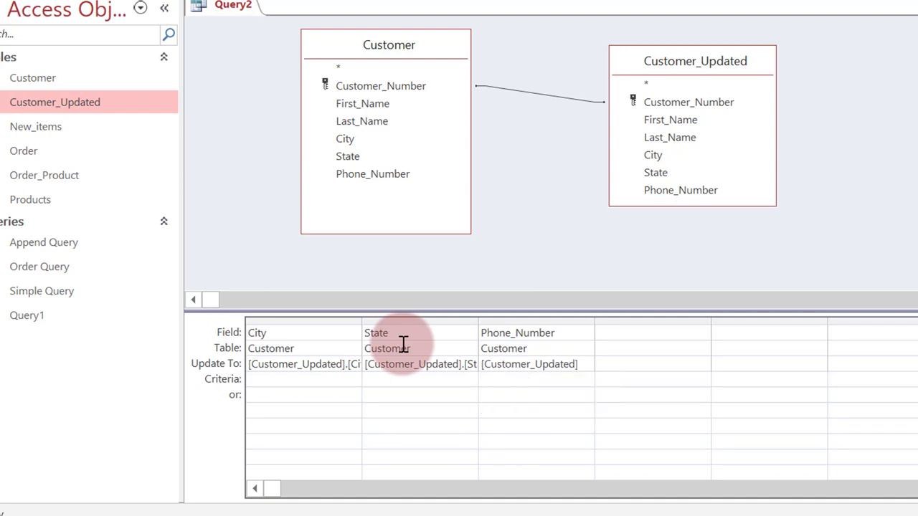
text(.)
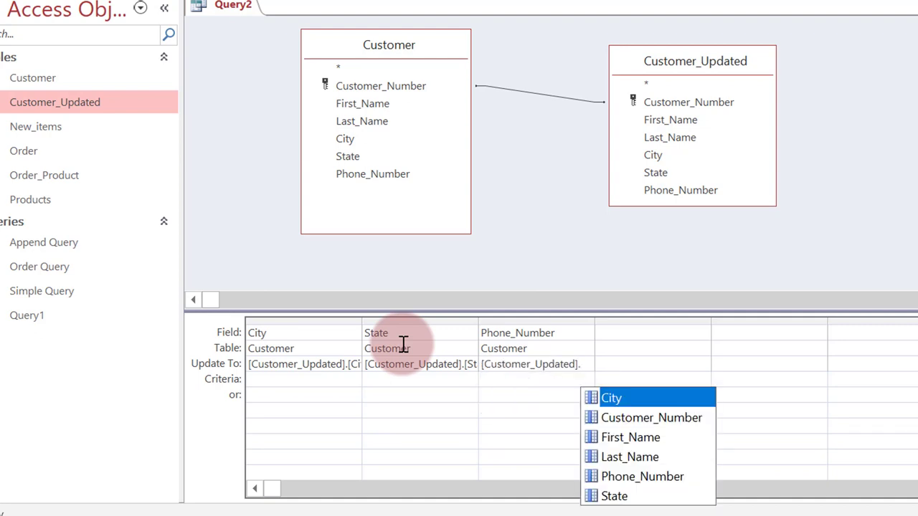
key(Down)
key(Down)
key(Down)
key(Down)
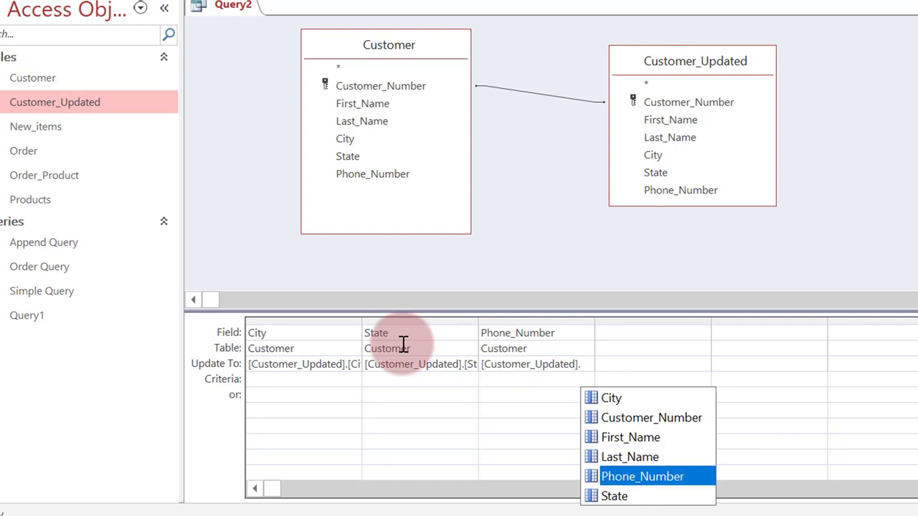
key(Return)
click(590, 380)
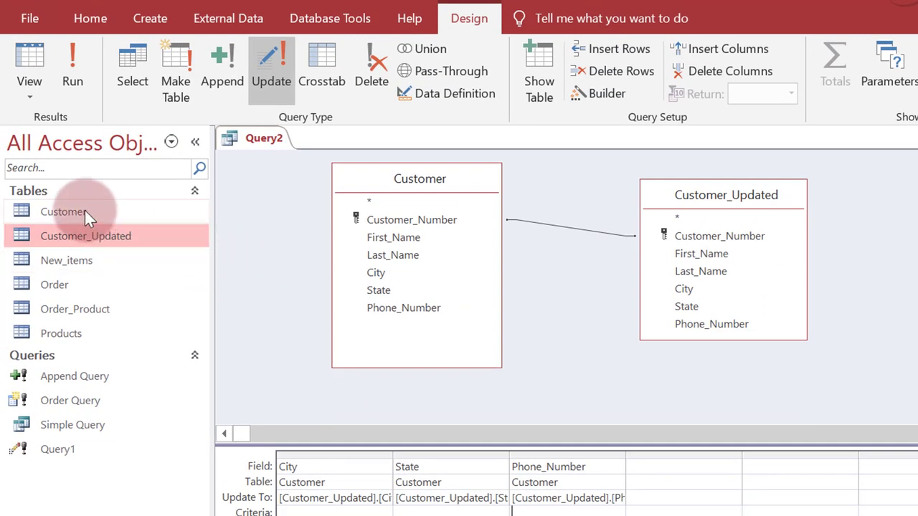
Step: Open the Customer table and sort its records by Customer_Number from smallest to largest
double_click(84, 210)
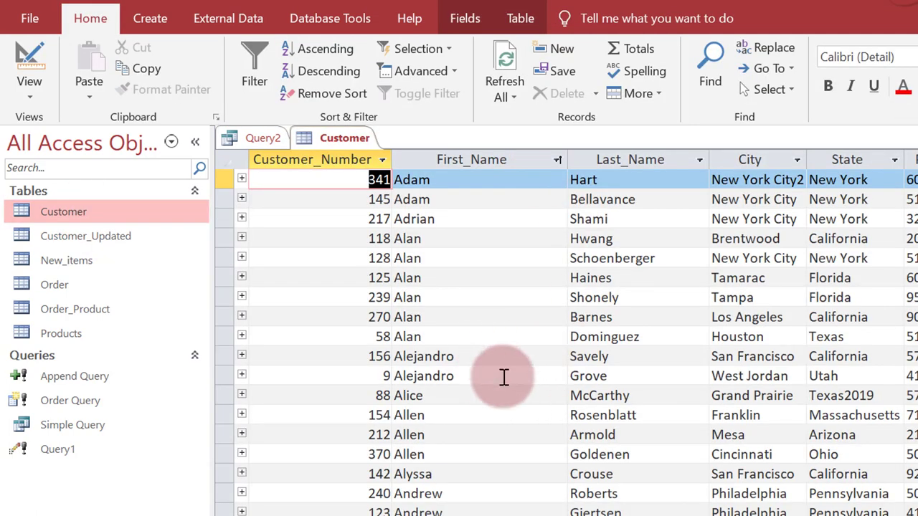
click(383, 162)
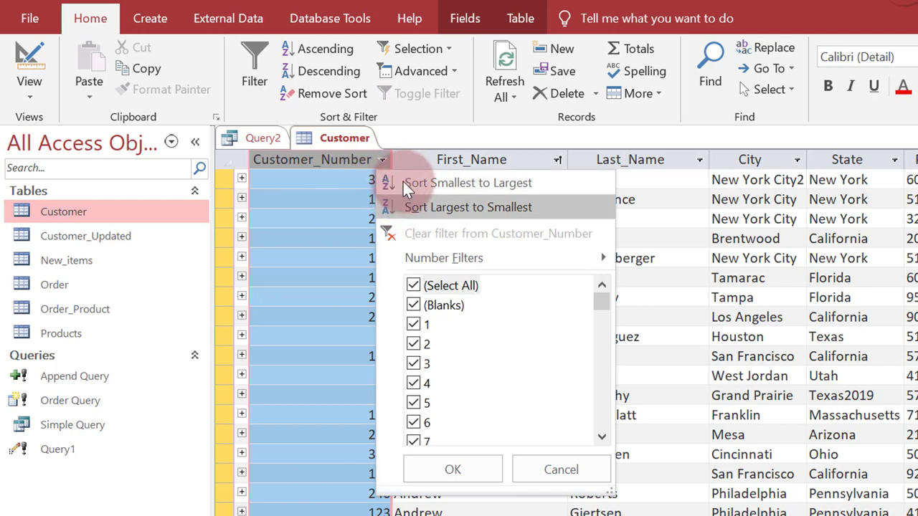
click(403, 180)
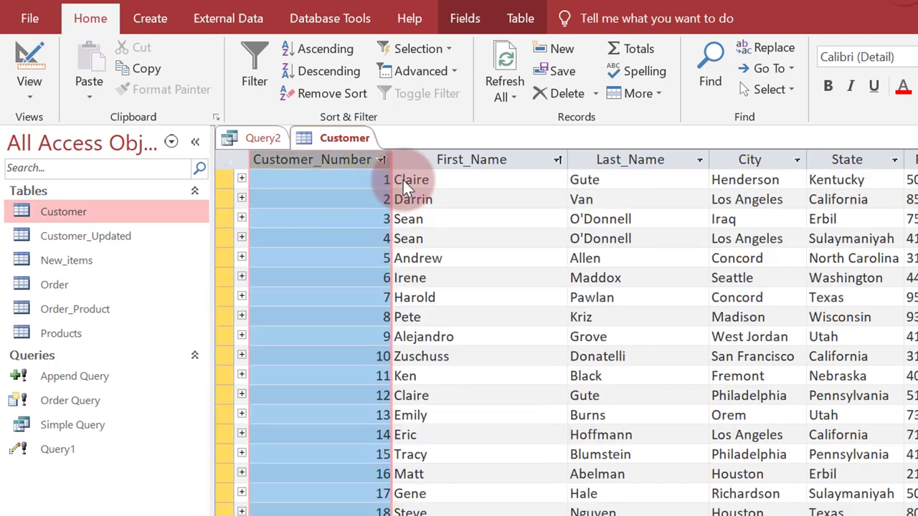
Step: Open the Customer_Updated table and compare its records with those in the Customer table
double_click(113, 236)
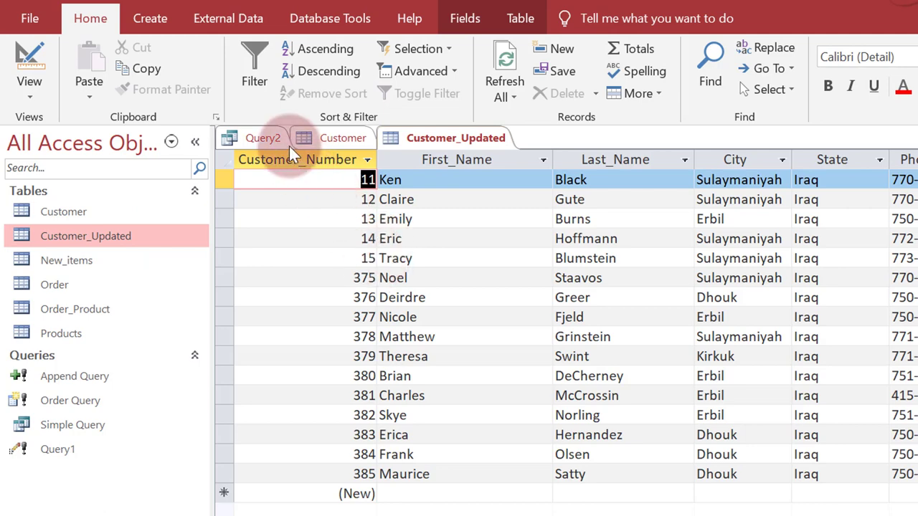
click(338, 136)
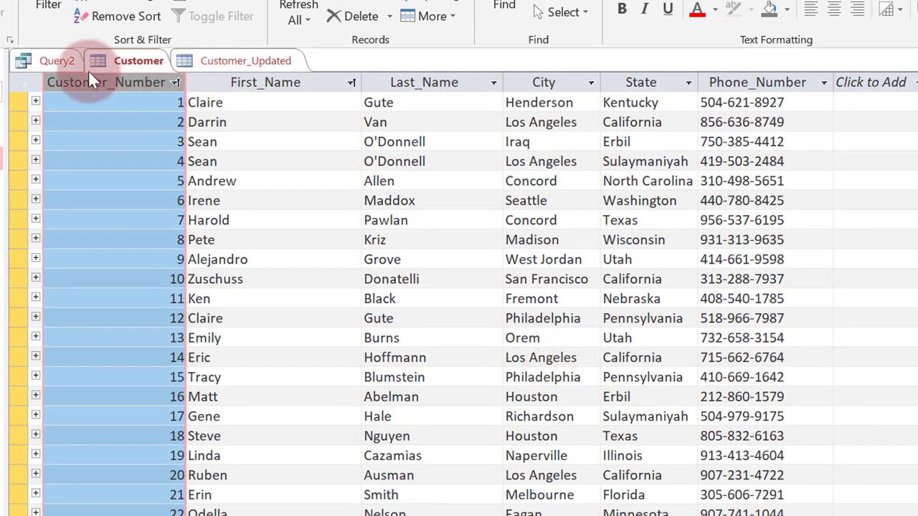
click(59, 61)
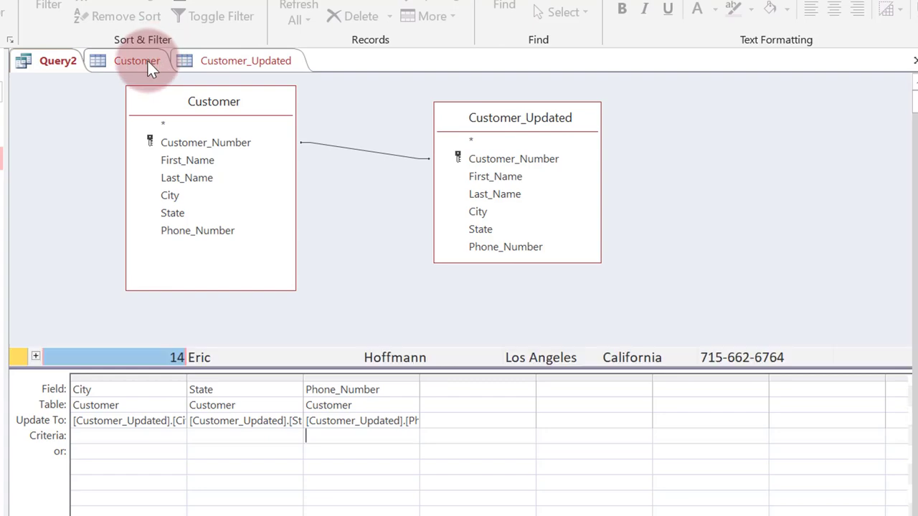
Step: Close the Customer and Customer_Updated tables, saving the design changes to Customer
right_click(147, 60)
click(193, 96)
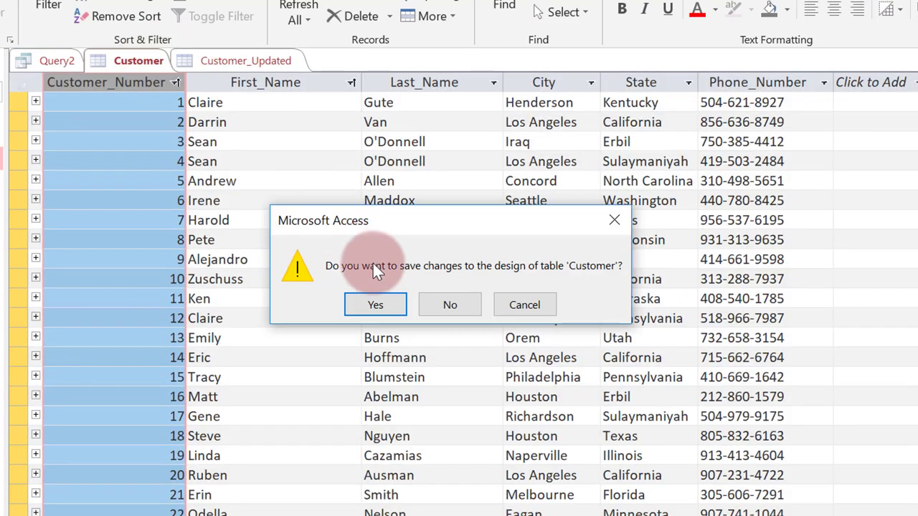
click(395, 303)
right_click(185, 60)
click(215, 95)
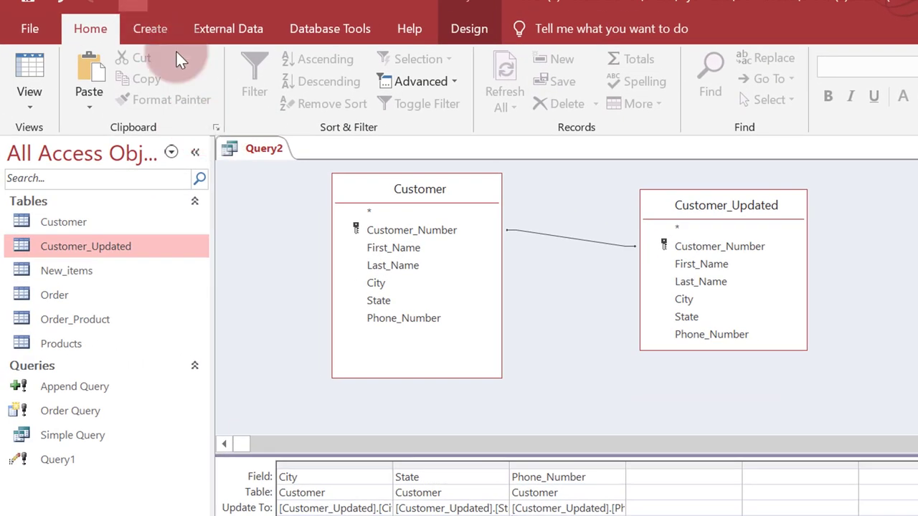
Step: Run the update query and accept updating the matching Customer rows
click(463, 24)
click(77, 72)
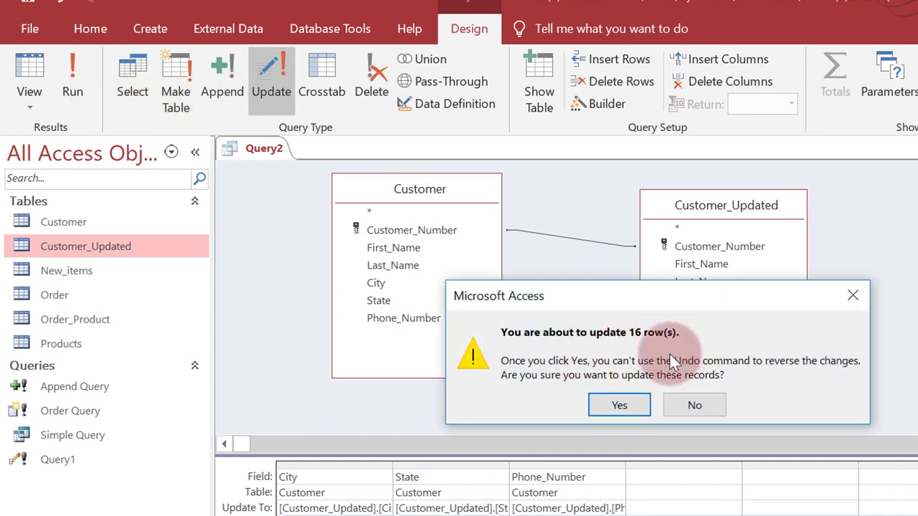
click(628, 401)
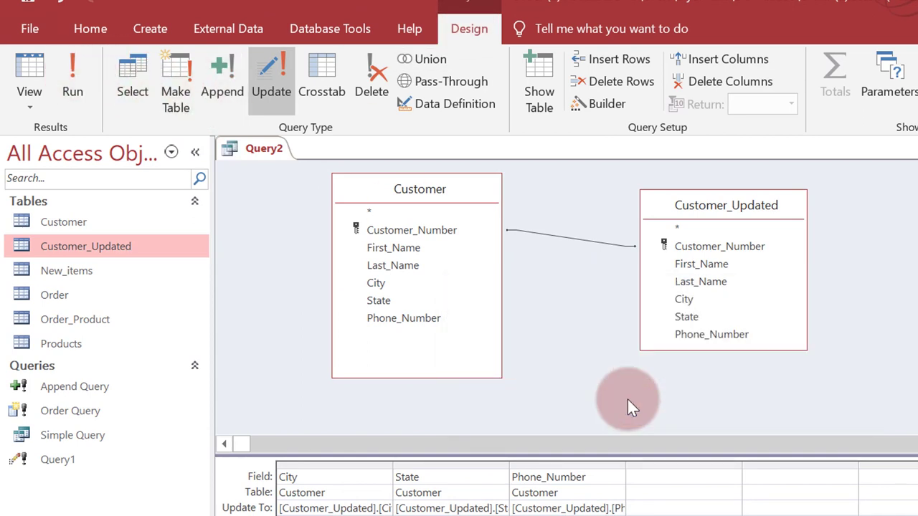
Step: Open the Customer table and examine City, State and Phone_Number in the updated records, including those at the end of the table
double_click(83, 222)
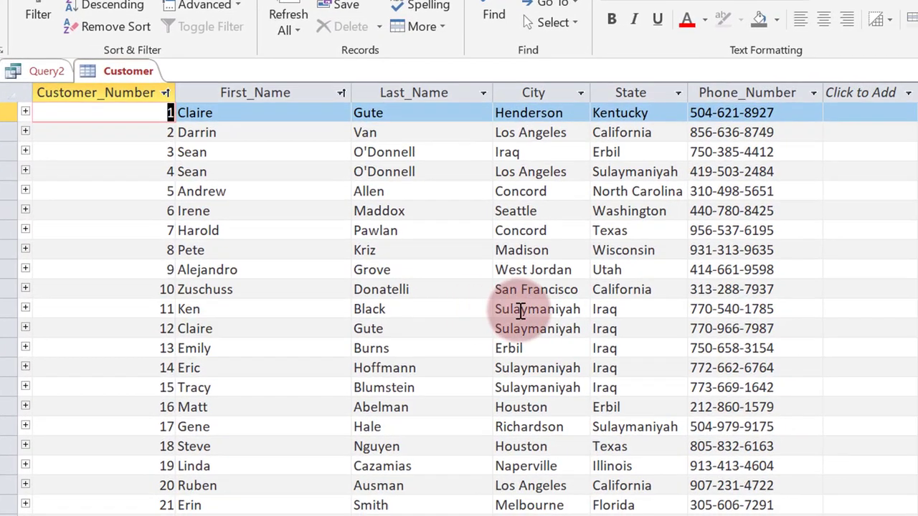
click(582, 309)
click(637, 311)
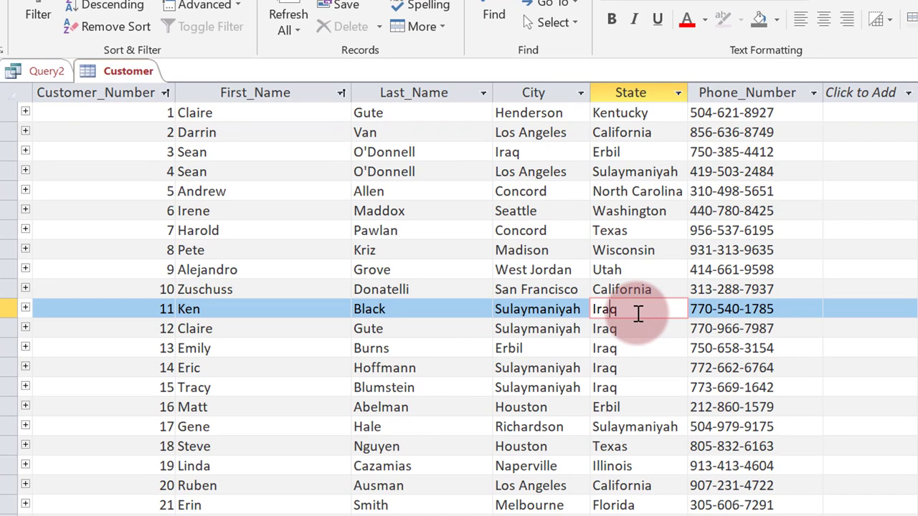
click(727, 309)
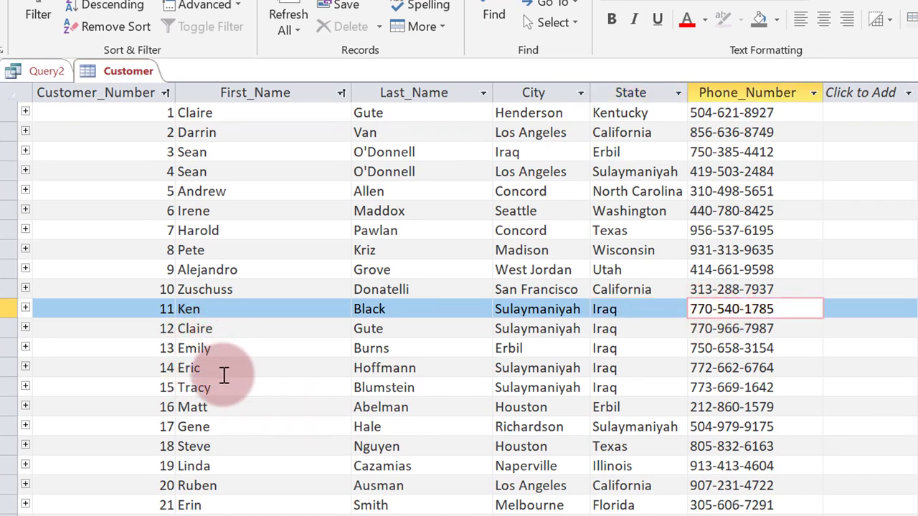
click(230, 425)
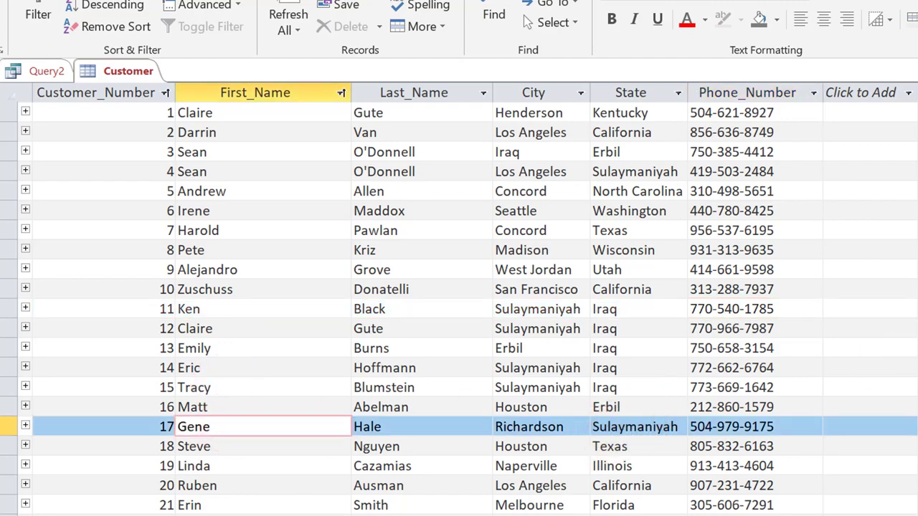
scroll(645, 309, down, 20)
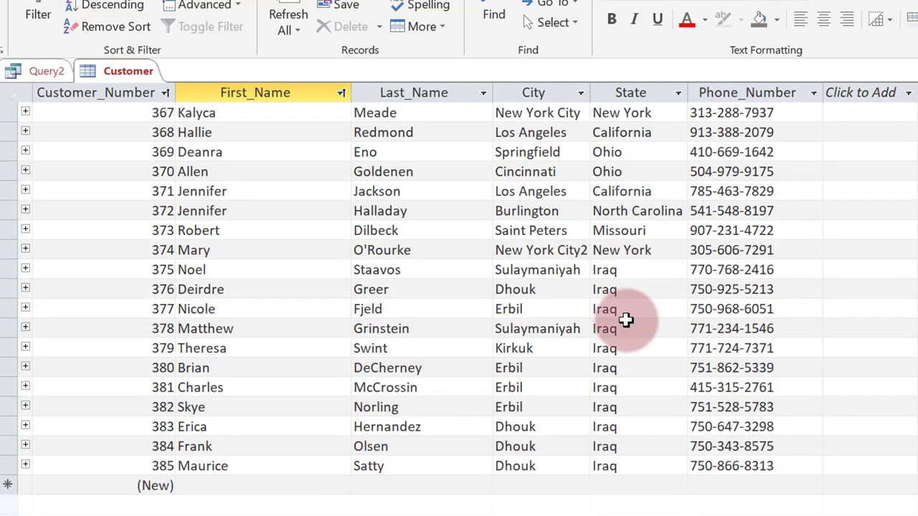
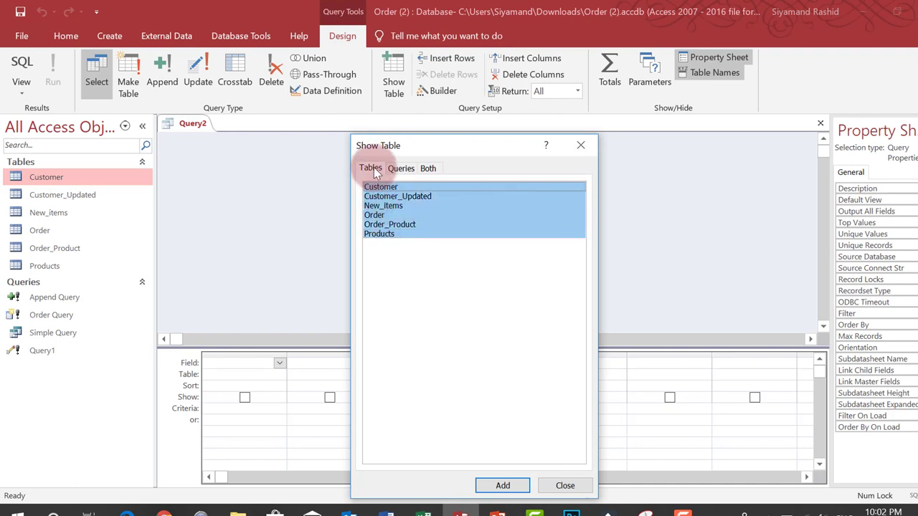
Step: Add the Customer, Order, Order_Product and Products tables to the query, leaving out New_items and Customer_Updated
ctrl+click(398, 206)
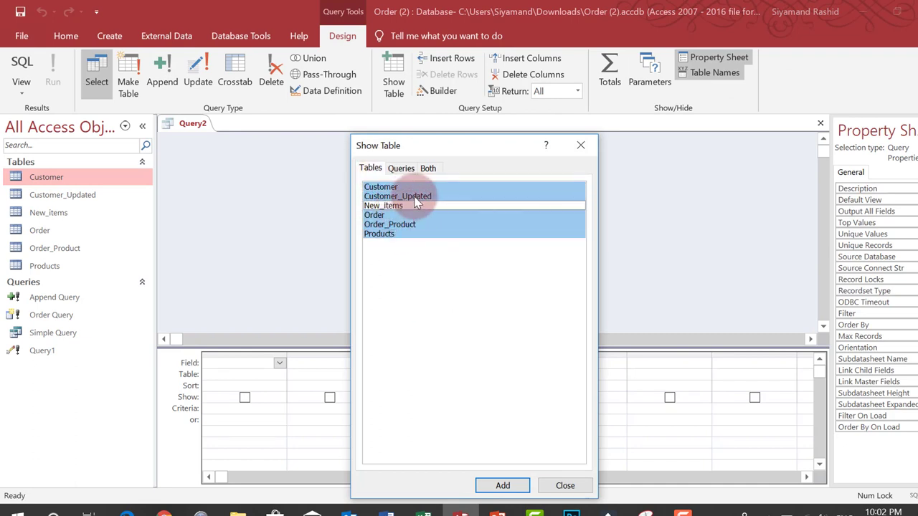
ctrl+click(416, 195)
click(500, 487)
key(Escape)
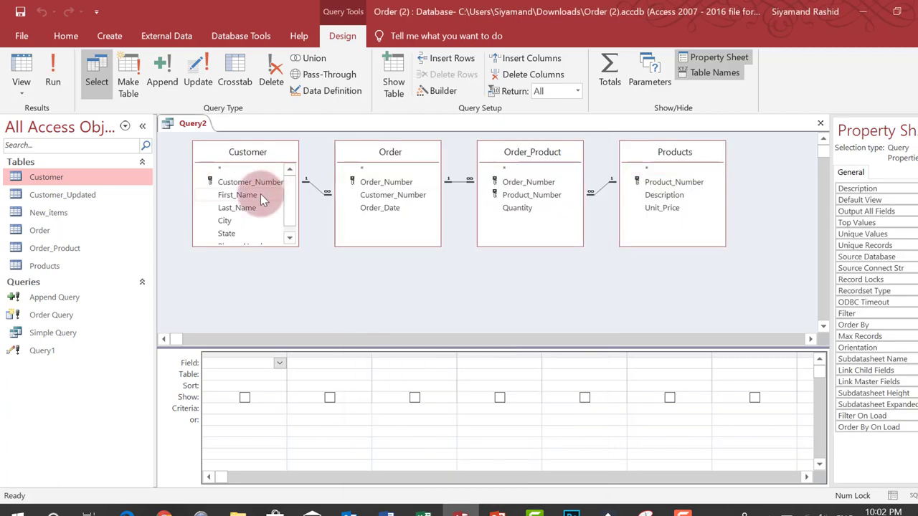
Step: Add First_Name and Last_Name from Customer, Description from Products and Quantity from Order_Product to the query, and run it
double_click(261, 194)
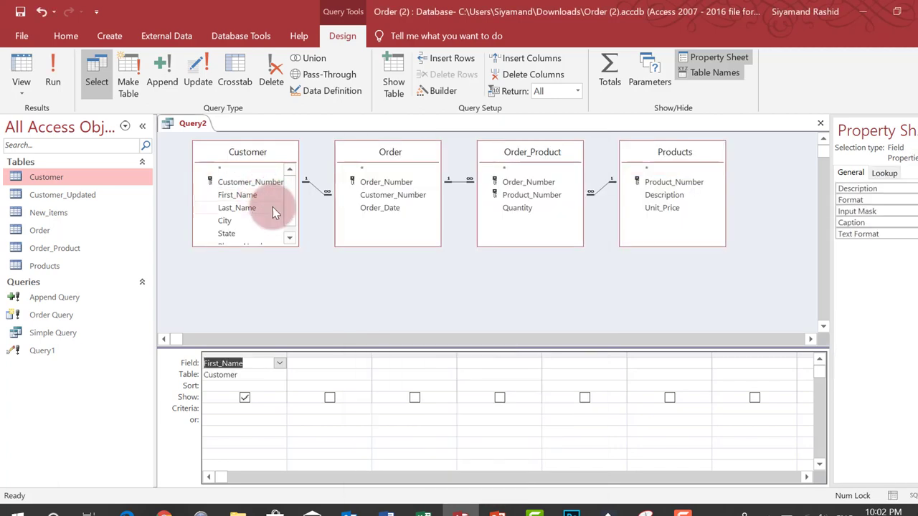
double_click(260, 208)
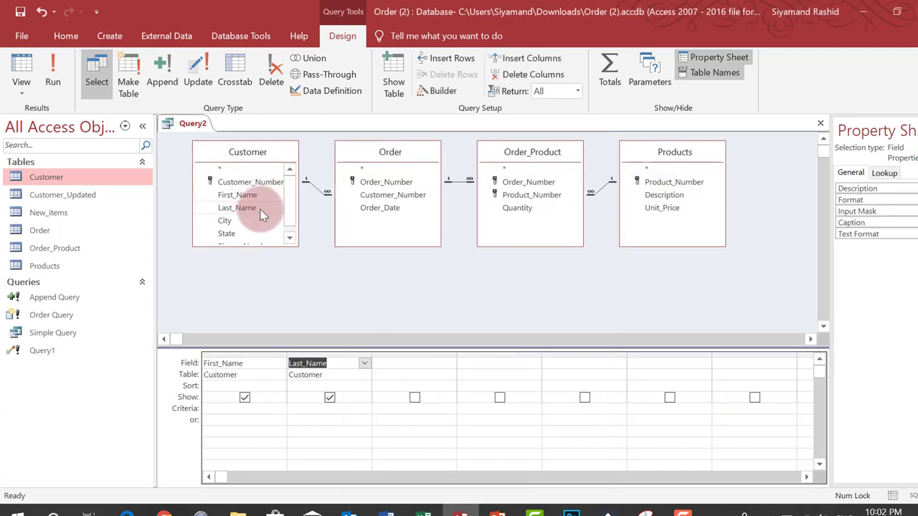
double_click(663, 198)
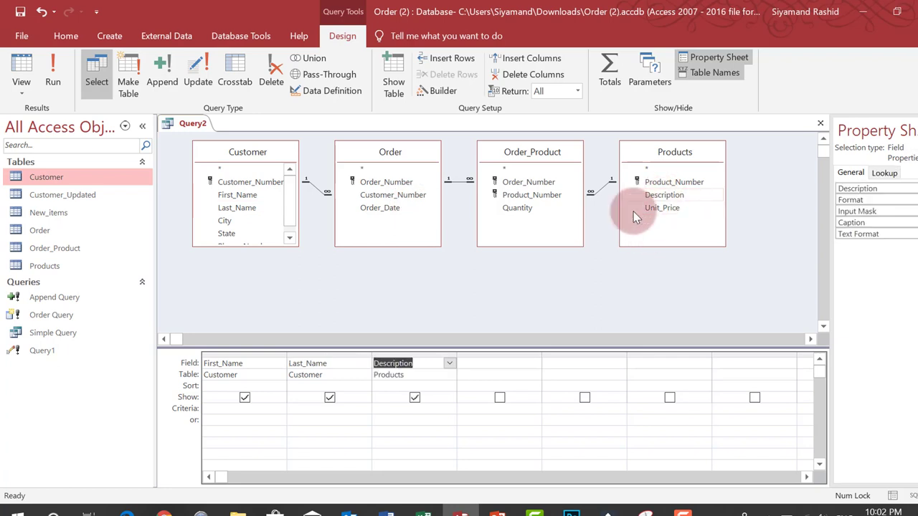
click(532, 210)
double_click(532, 210)
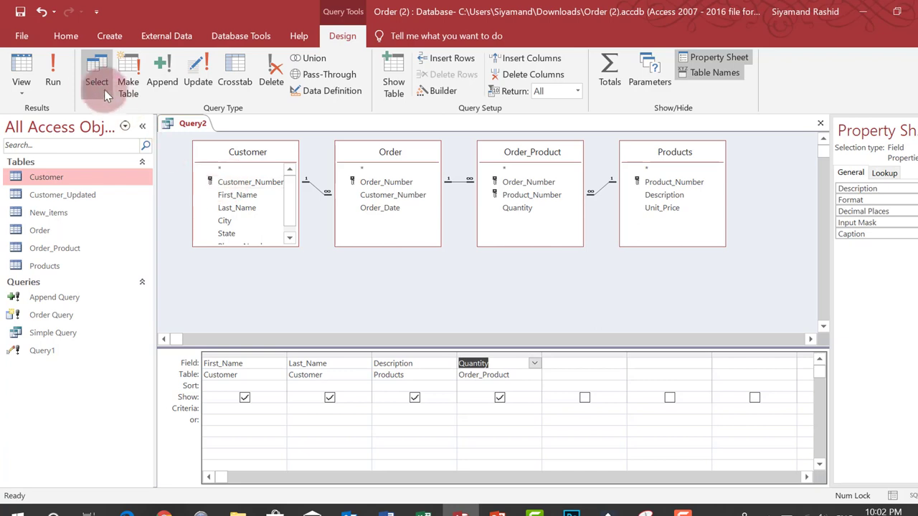
click(58, 83)
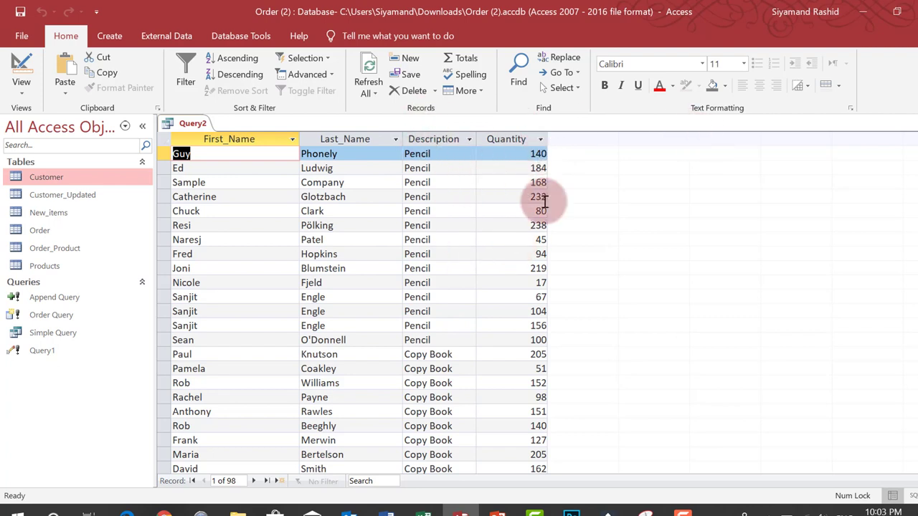
Step: Change the query to a crosstab with First_Name and Last_Name as row headings and Description as the column heading
click(30, 68)
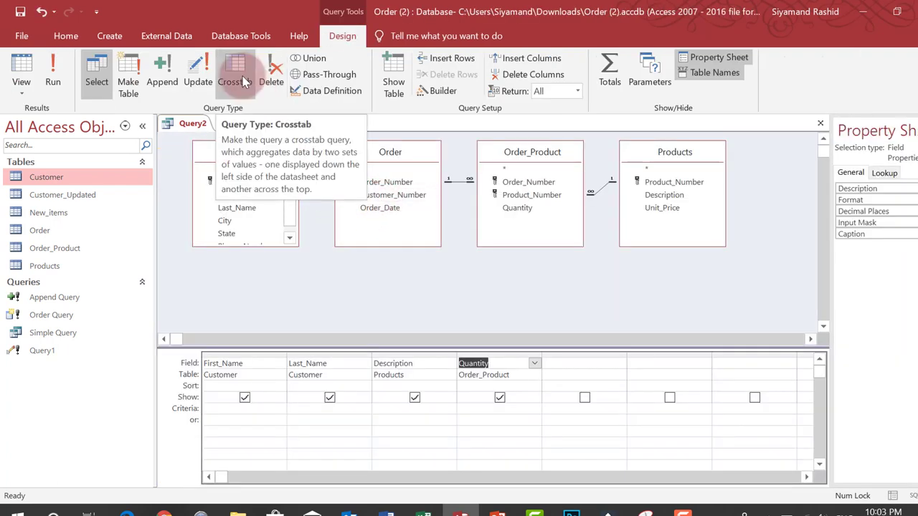
click(244, 82)
click(244, 423)
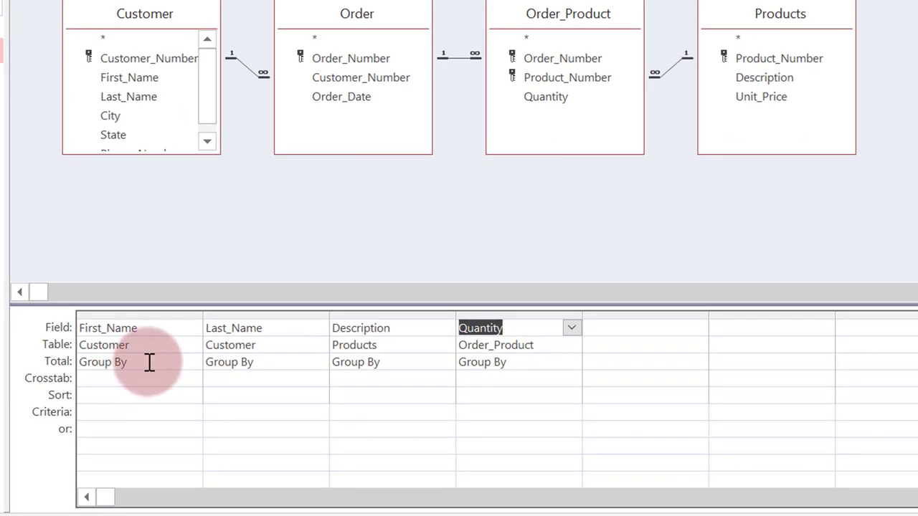
click(177, 381)
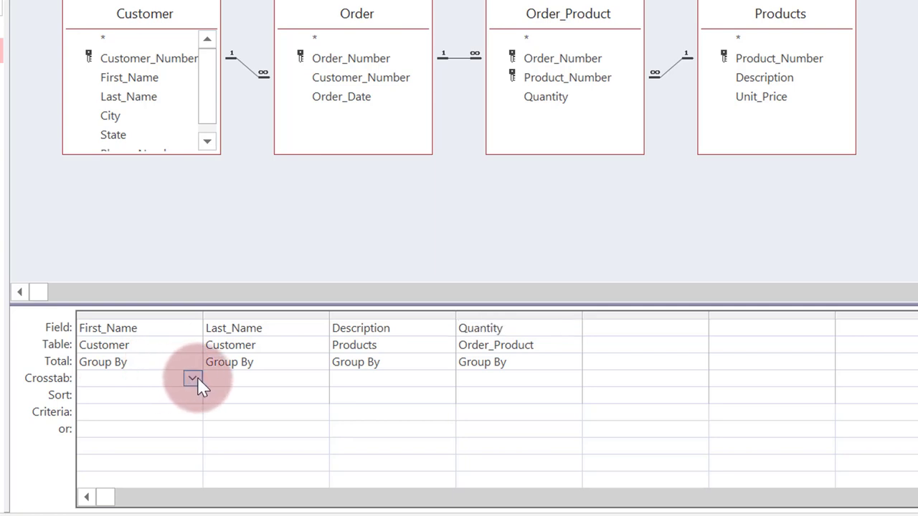
click(193, 377)
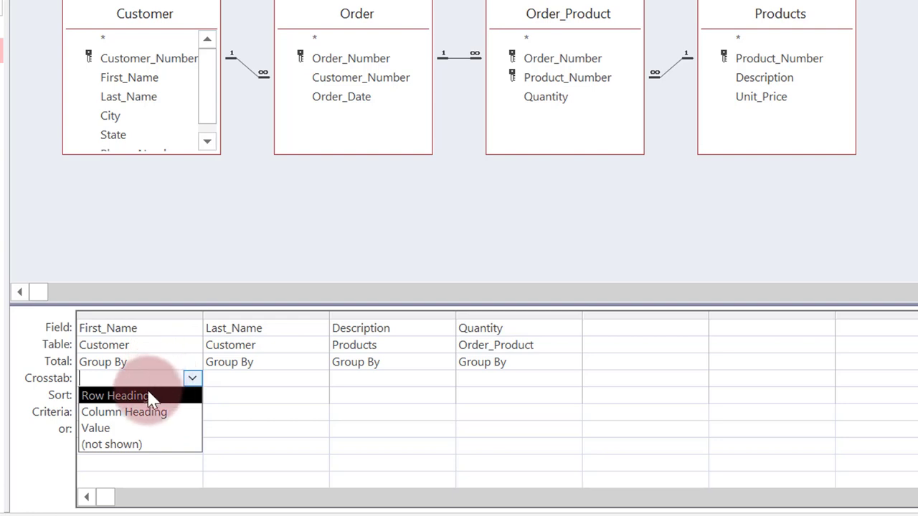
click(114, 396)
click(233, 384)
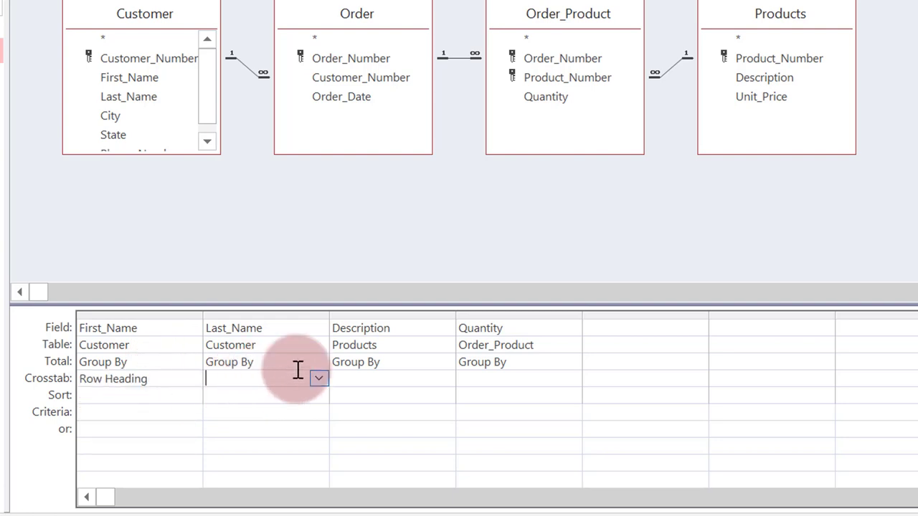
click(318, 378)
click(237, 395)
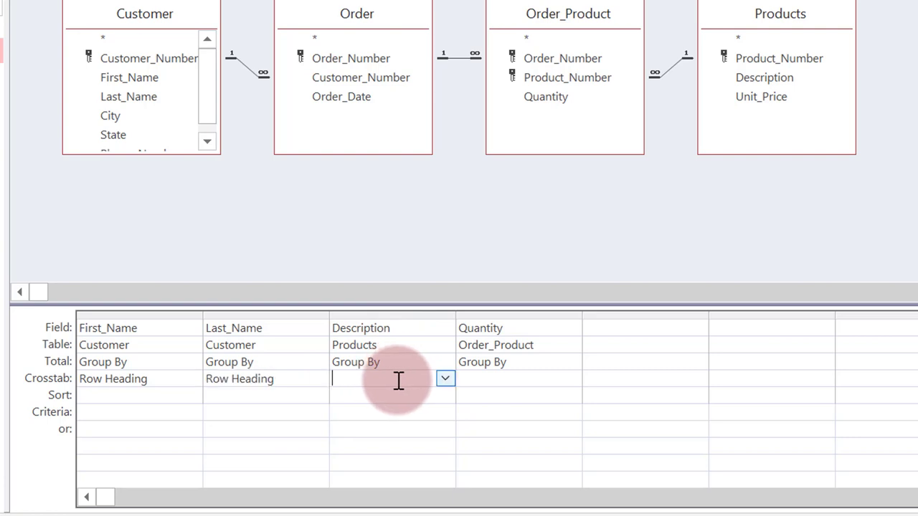
click(444, 379)
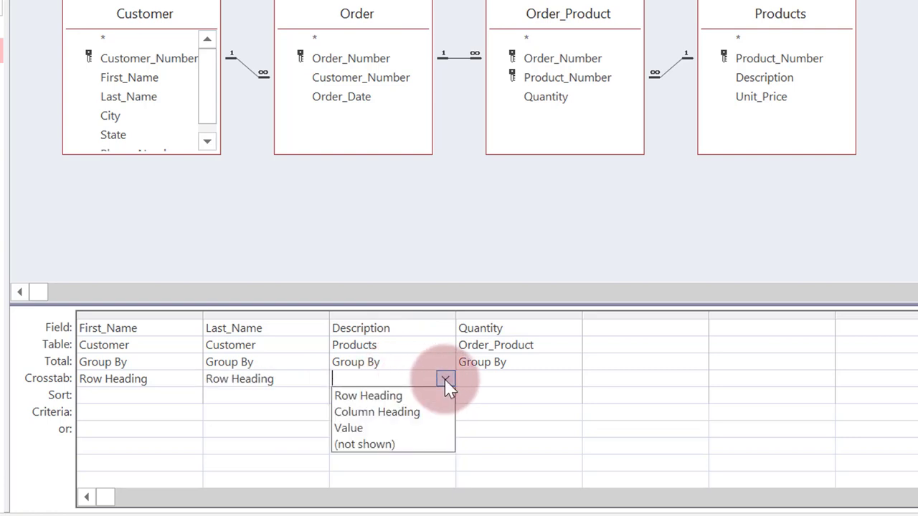
click(425, 413)
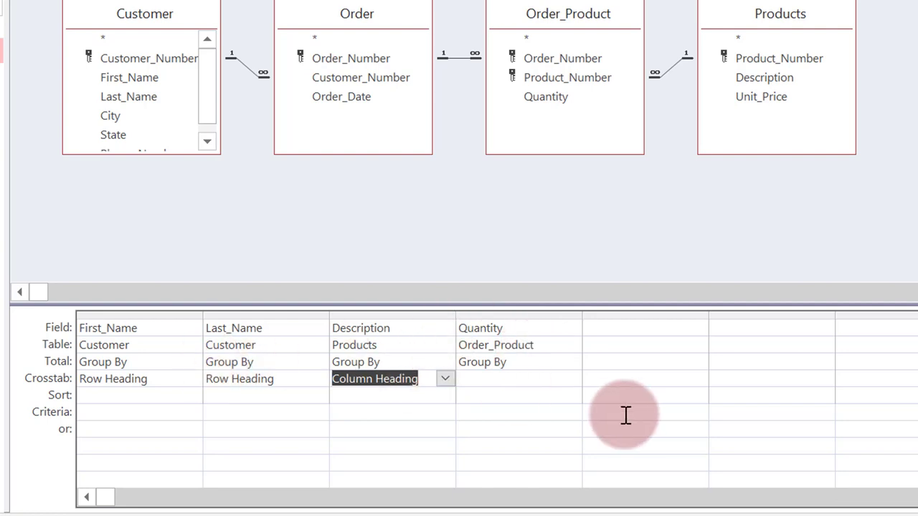
Step: Total the Quantity field with Sum as the crosstab value and run the query
click(569, 364)
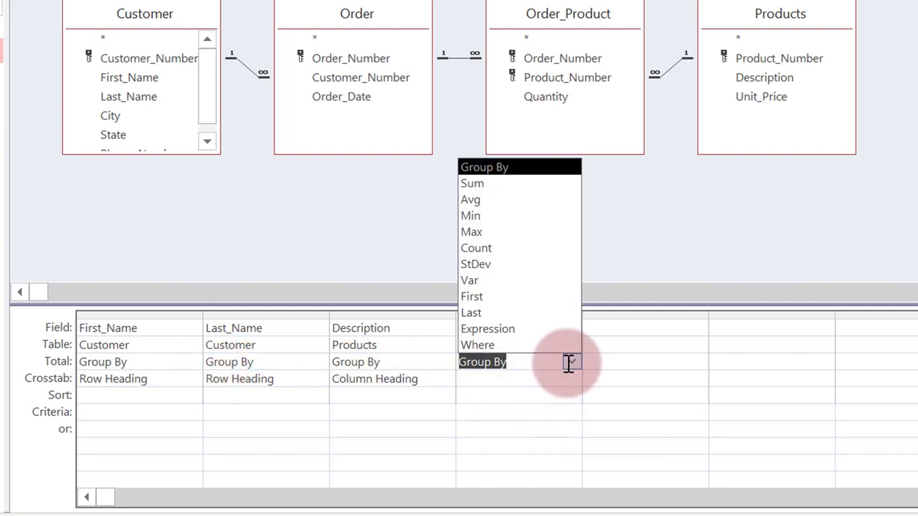
click(524, 185)
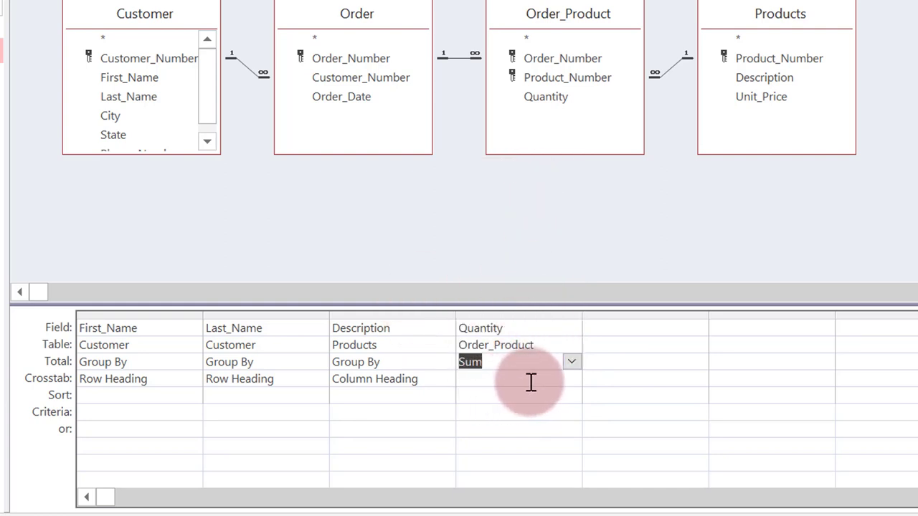
click(571, 378)
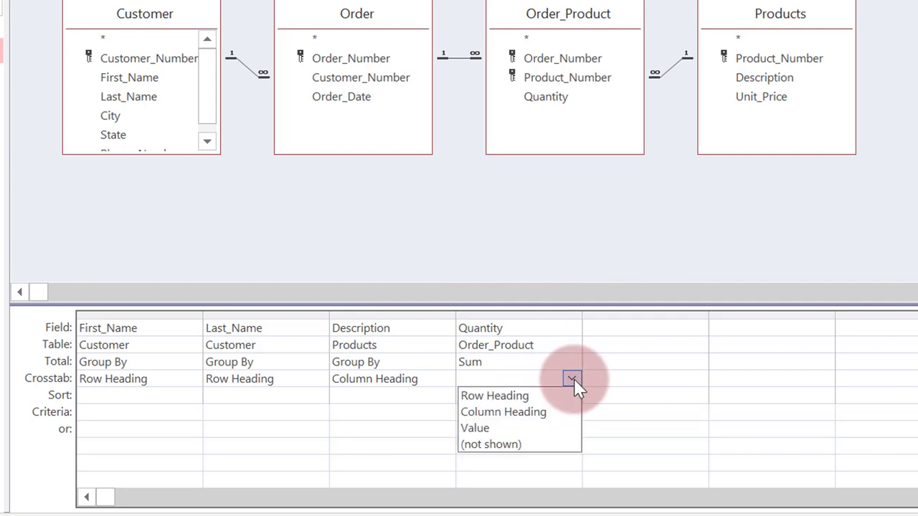
click(522, 430)
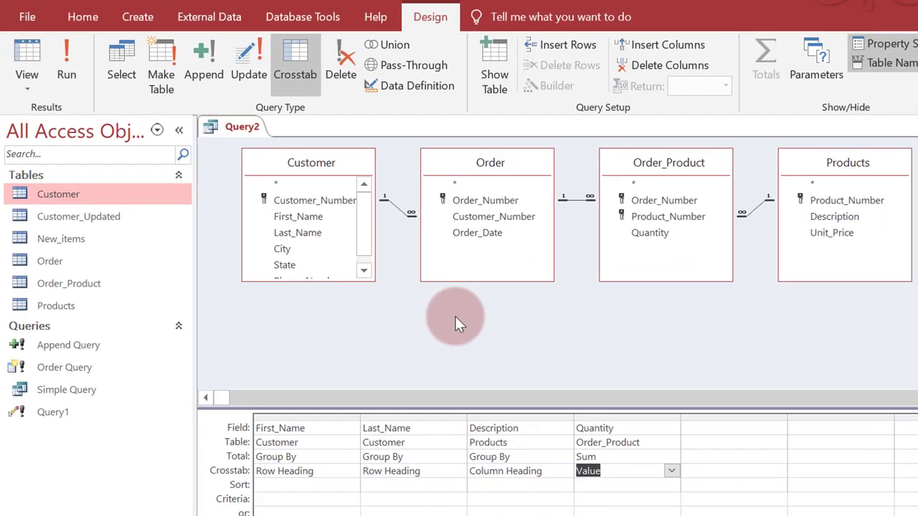
click(70, 77)
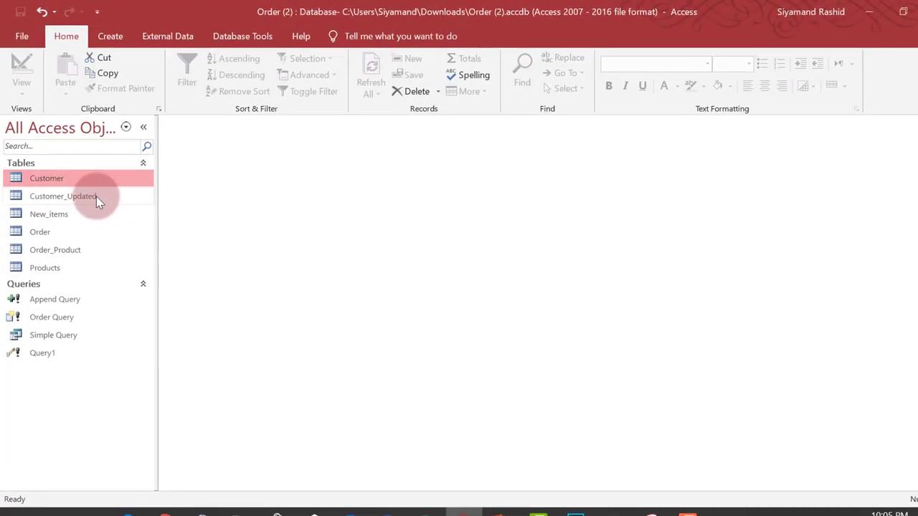
Step: Review the records in the Customer_Updated table and create a new query design containing only that table
double_click(96, 196)
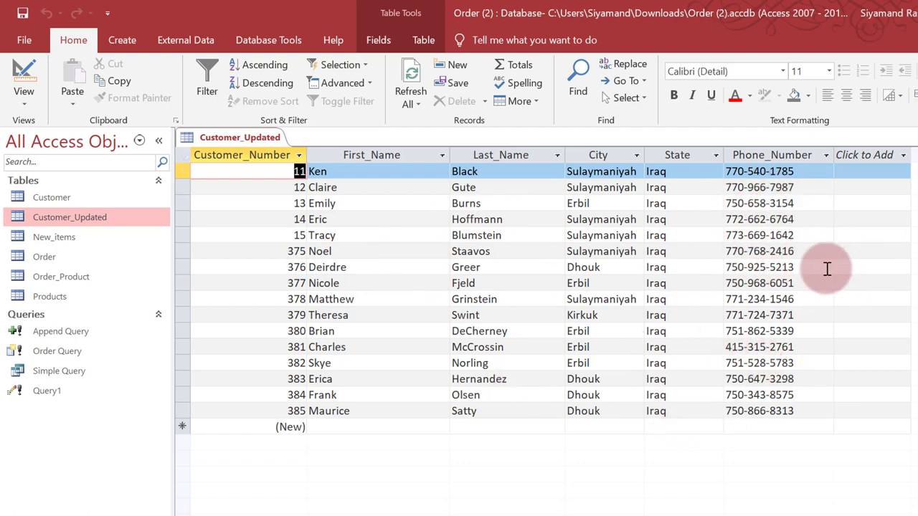
key(ctrl+w)
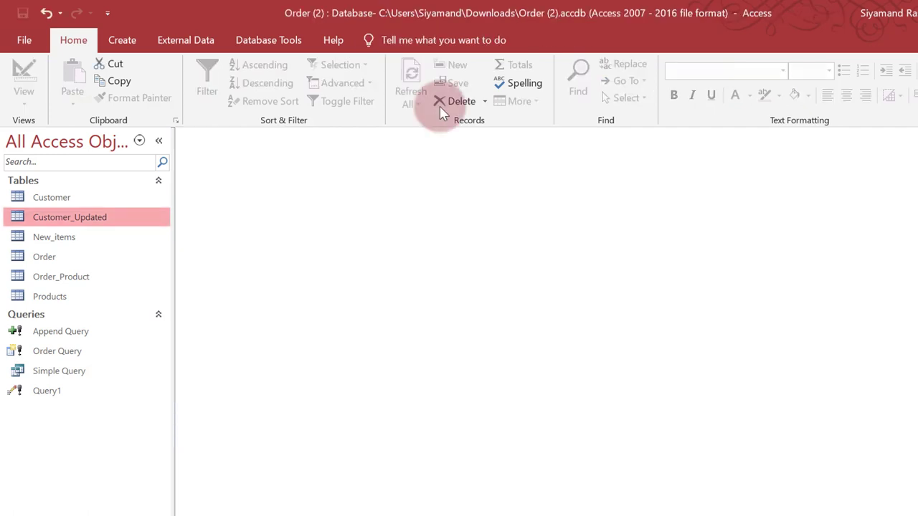
click(131, 39)
click(262, 84)
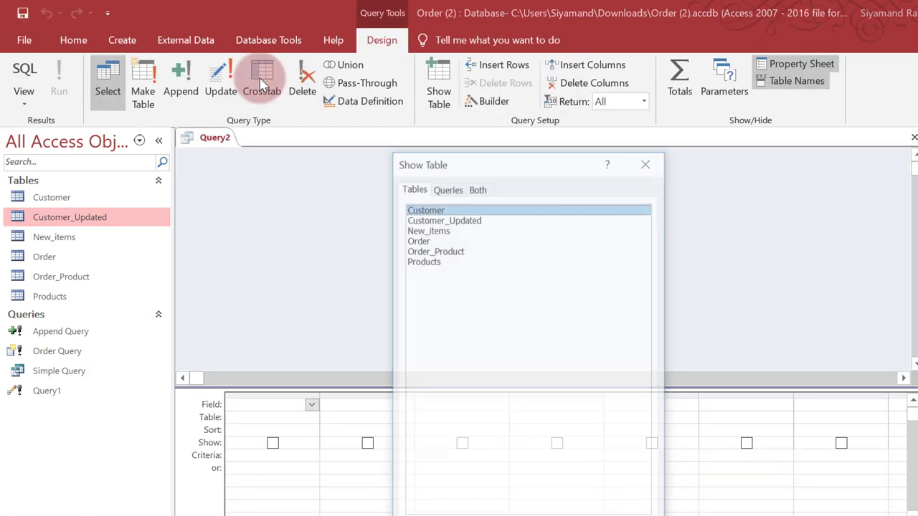
double_click(466, 221)
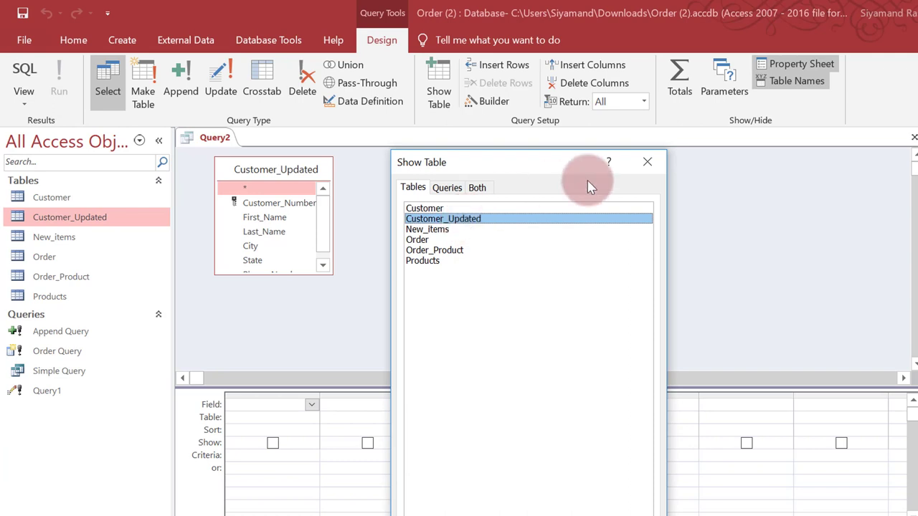
click(647, 162)
drag(331, 276, 385, 332)
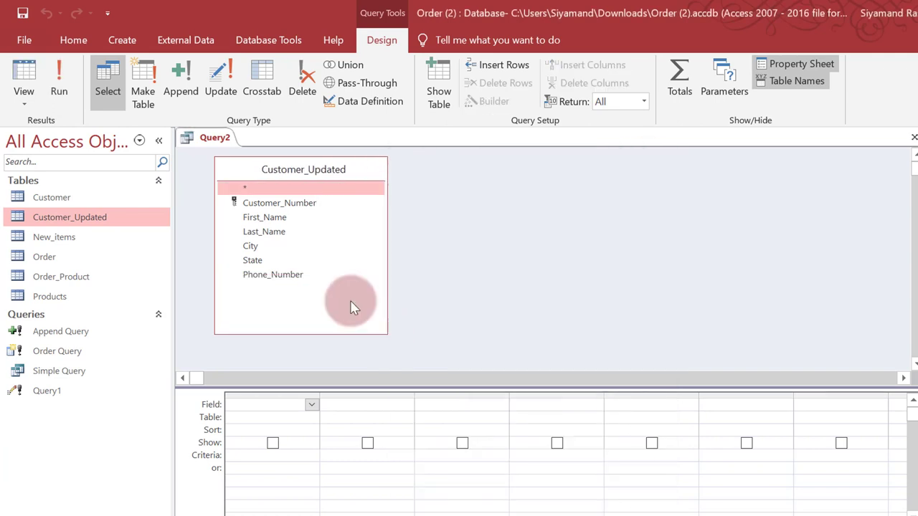
Step: Add First_Name, Last_Name, City, State and Phone_Number to the query, preview its results and return to the design
click(267, 218)
double_click(266, 219)
double_click(264, 232)
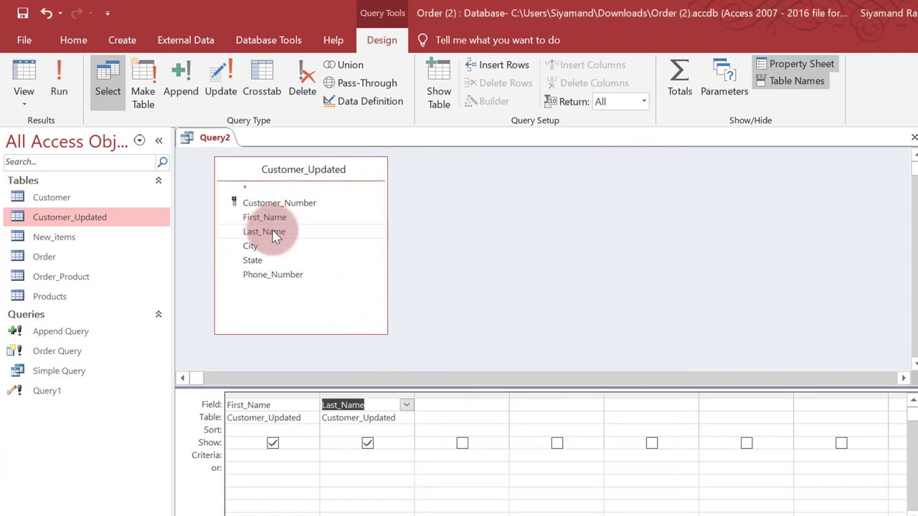
double_click(263, 246)
double_click(258, 260)
double_click(276, 275)
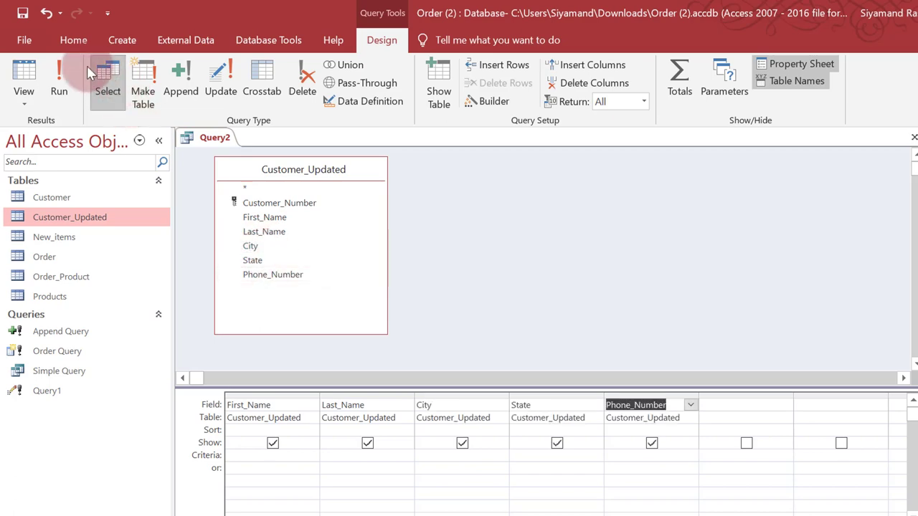
click(62, 77)
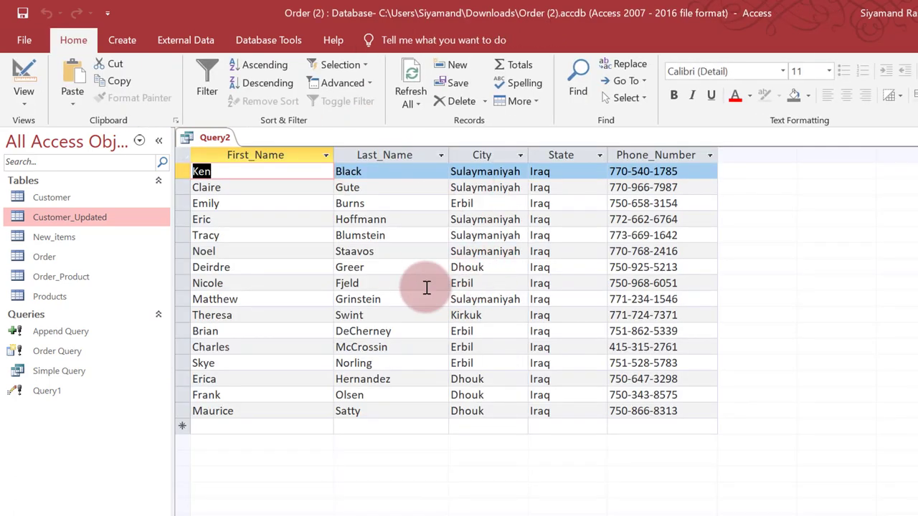
click(26, 72)
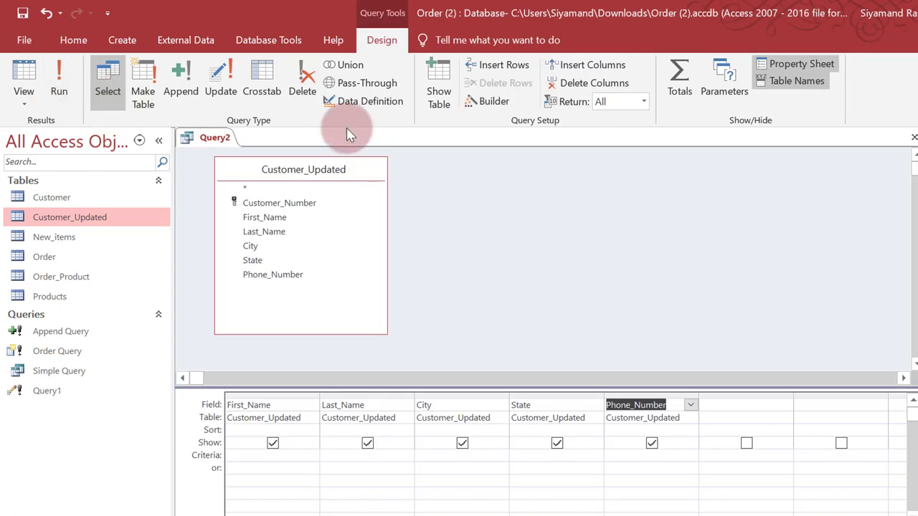
click(297, 73)
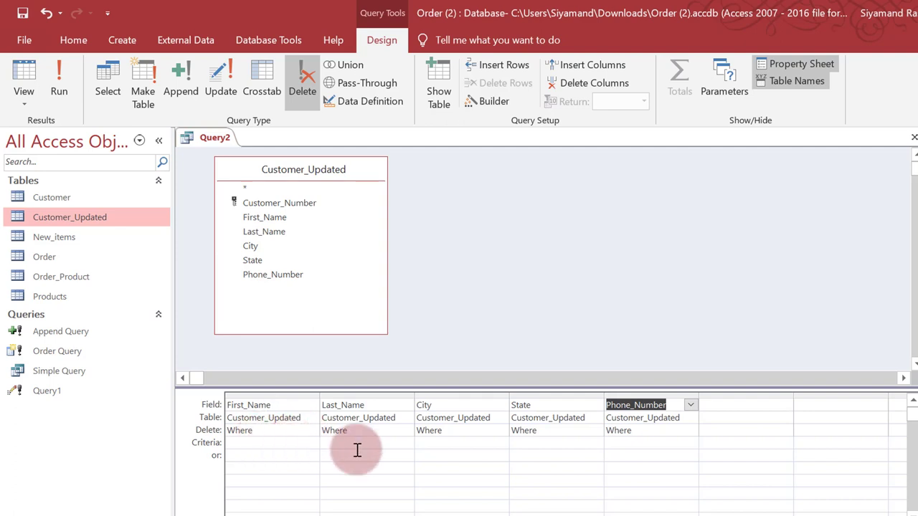
click(437, 443)
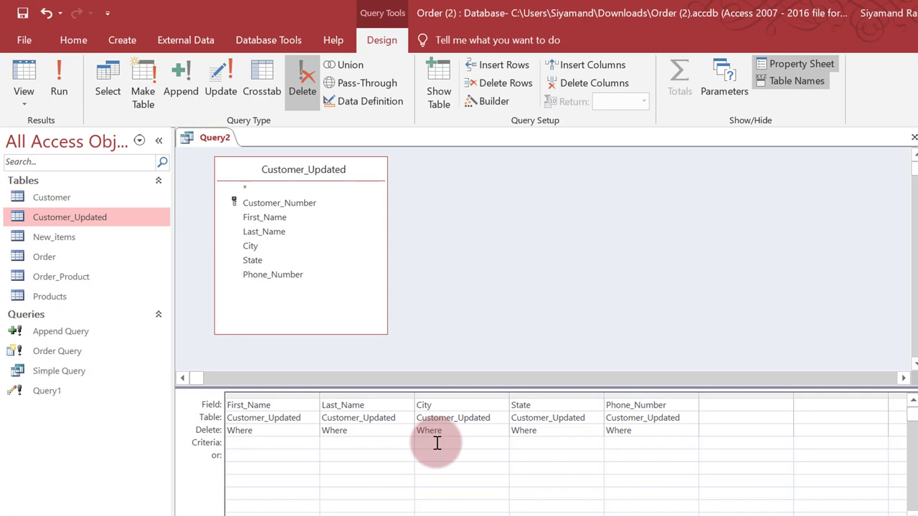
key(ctrl+z)
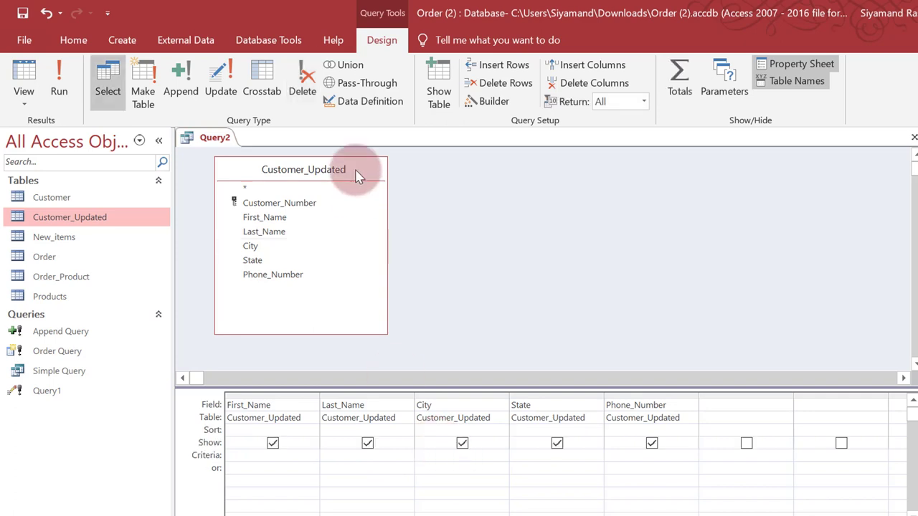
Step: Change the query to a delete query with the criterion Sulaymaniyah on the City field
click(302, 90)
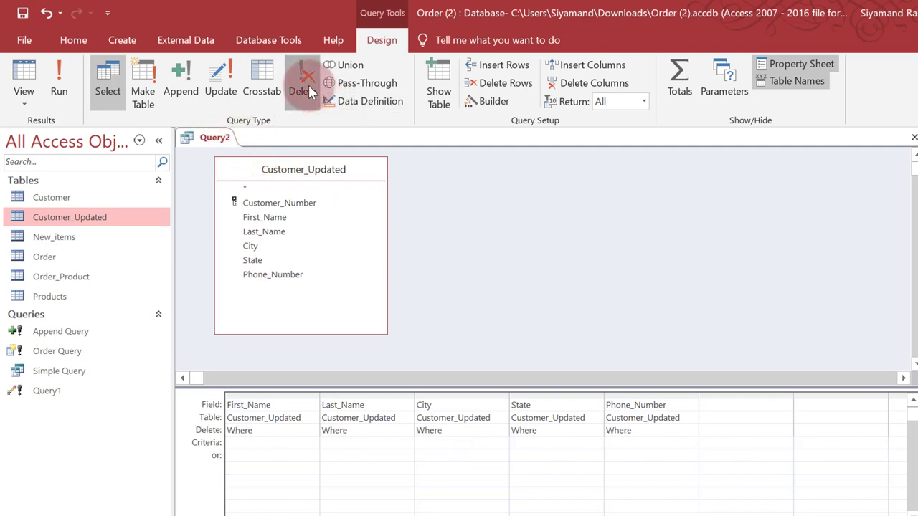
click(459, 443)
text(Su)
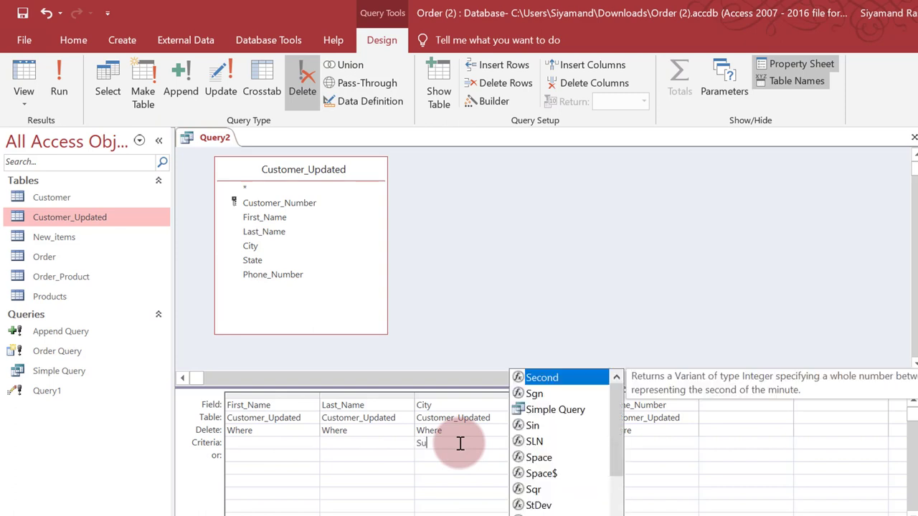
text(laymaniyah)
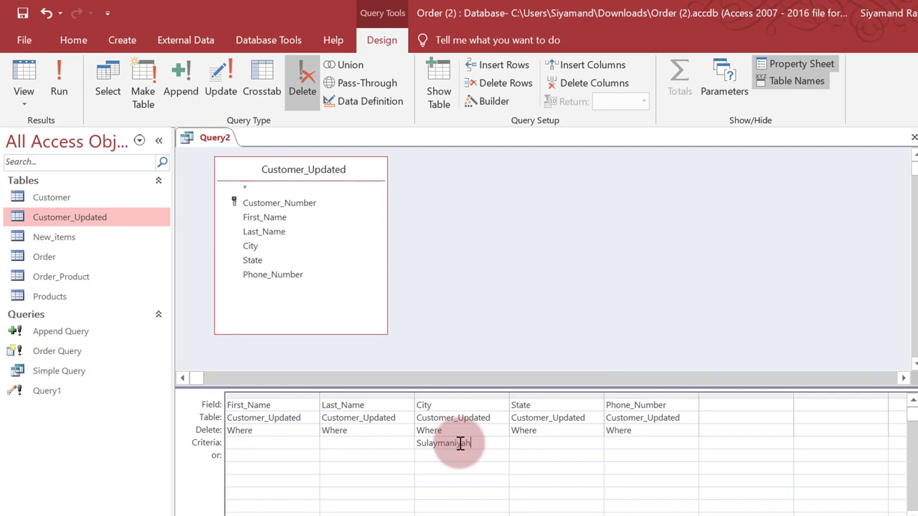
Step: Run the delete query to remove the Sulaymaniyah records, then review the Customer_Updated table and close it
key(Return)
click(59, 92)
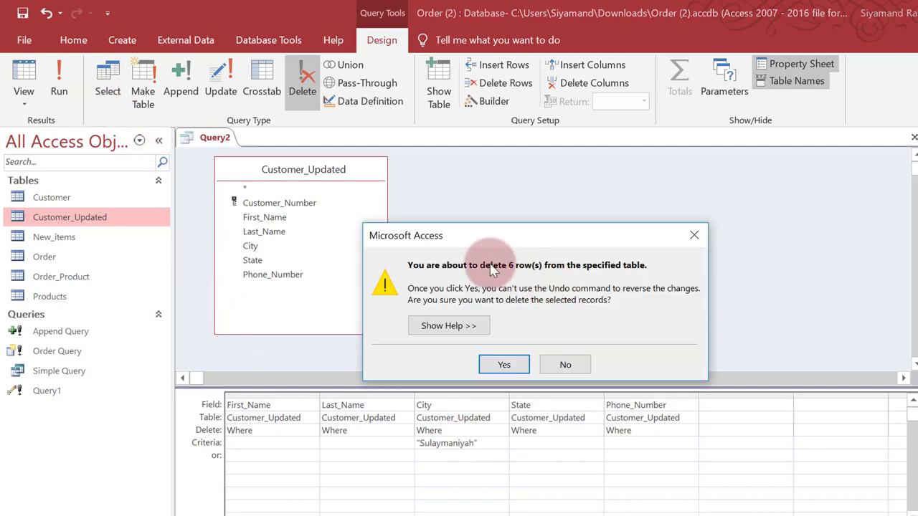
click(504, 365)
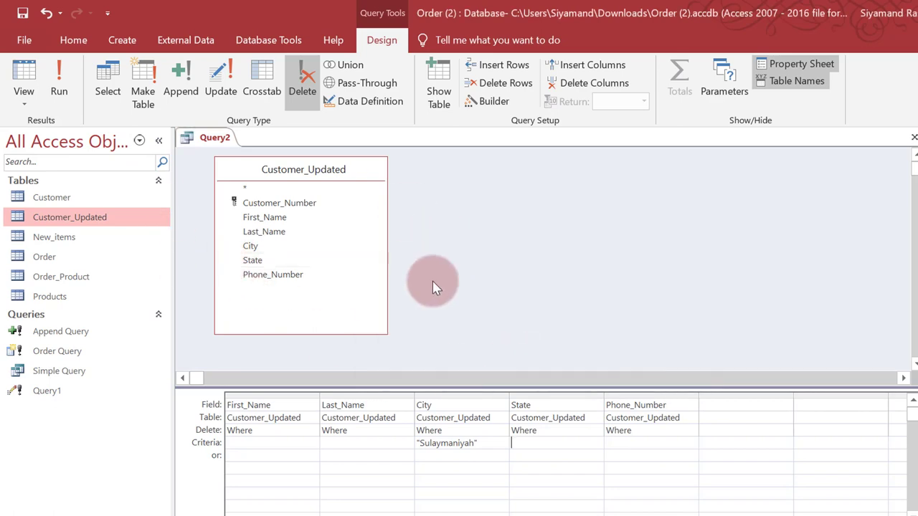
double_click(94, 224)
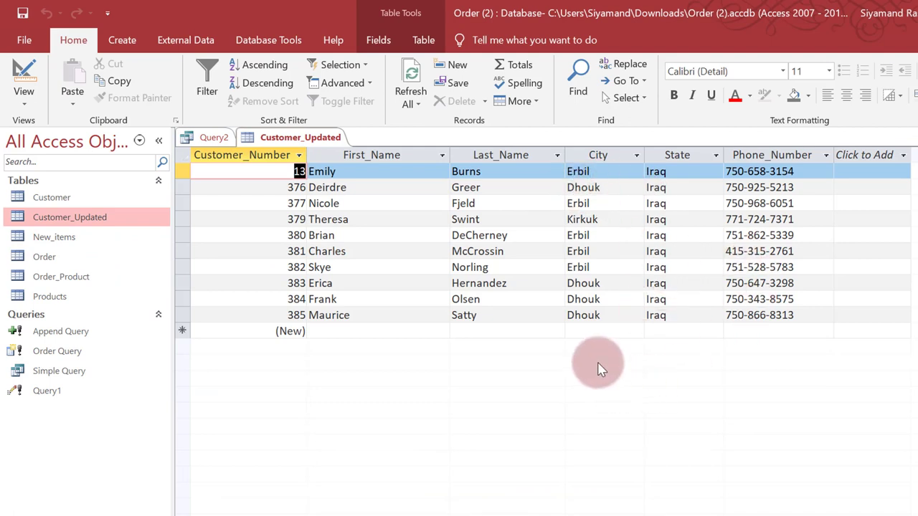
click(31, 64)
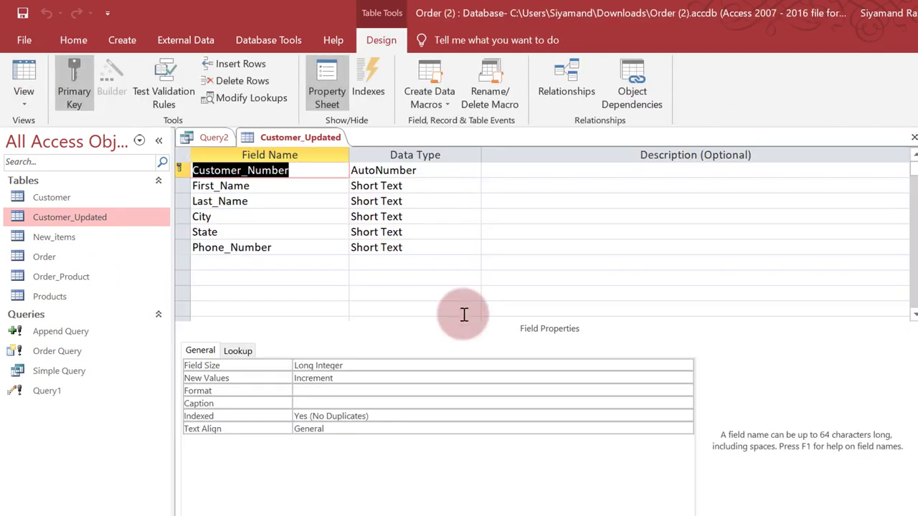
key(ctrl+w)
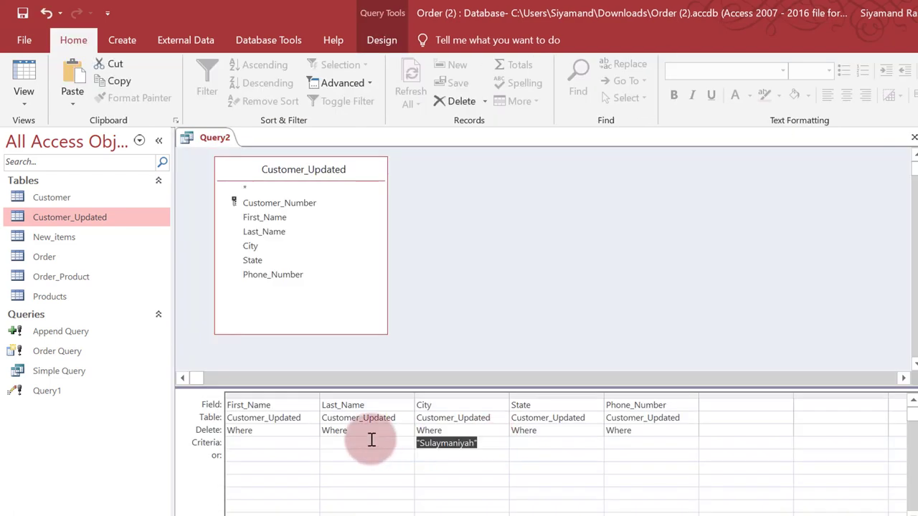
Step: Replace the City criterion with the parameter [Write City Name], run the delete query for Dhouk and check the Customer_Updated table
key(Delete)
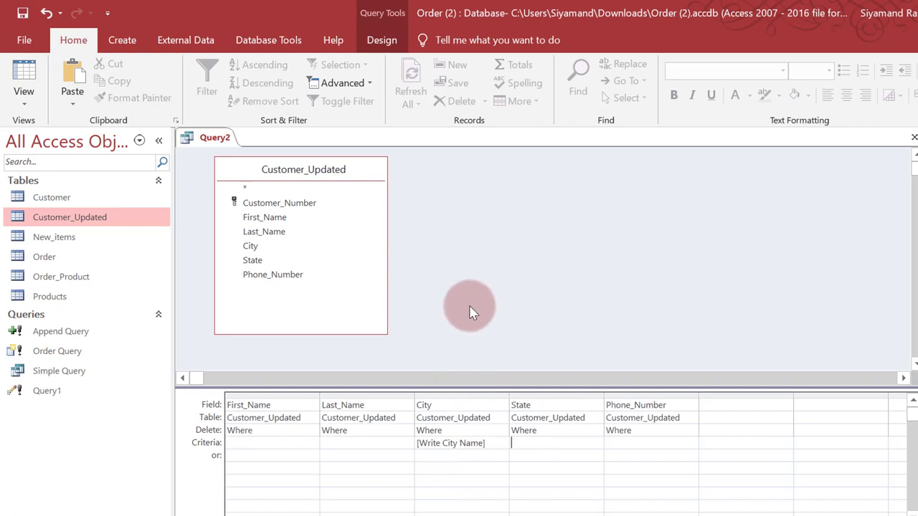
click(381, 47)
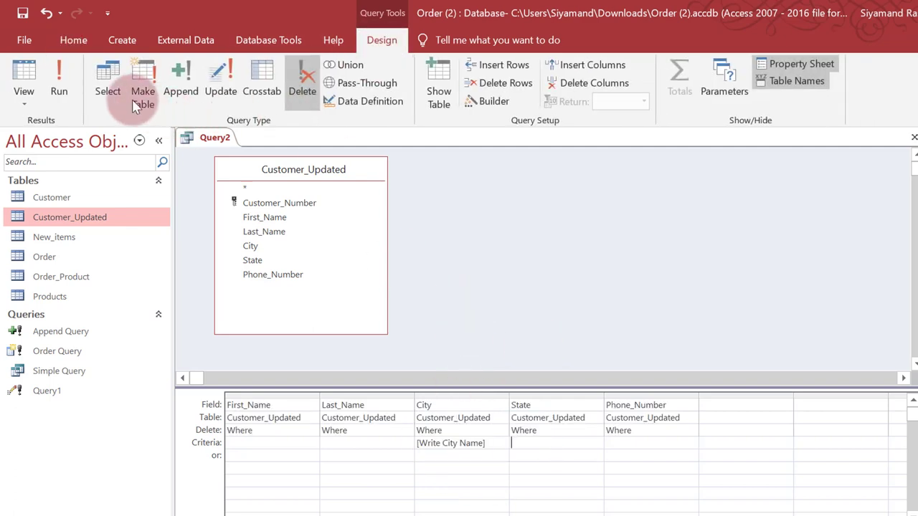
click(67, 90)
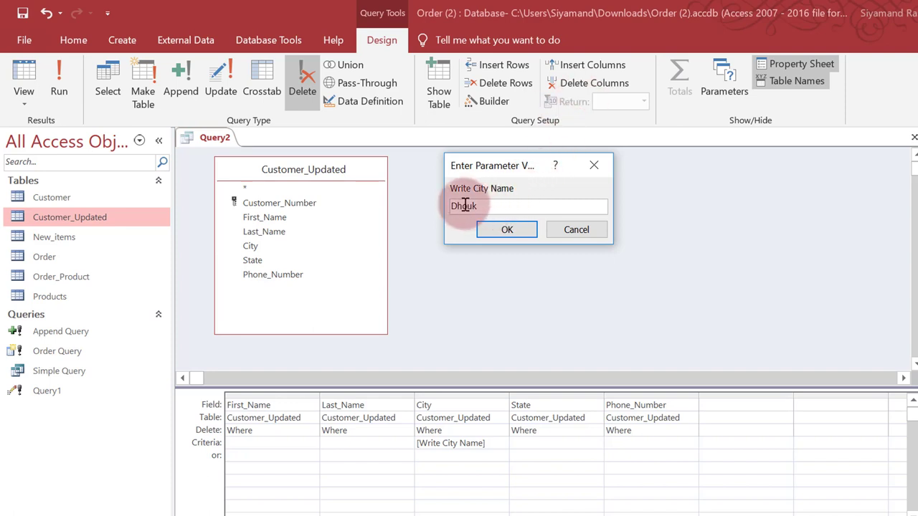
click(505, 229)
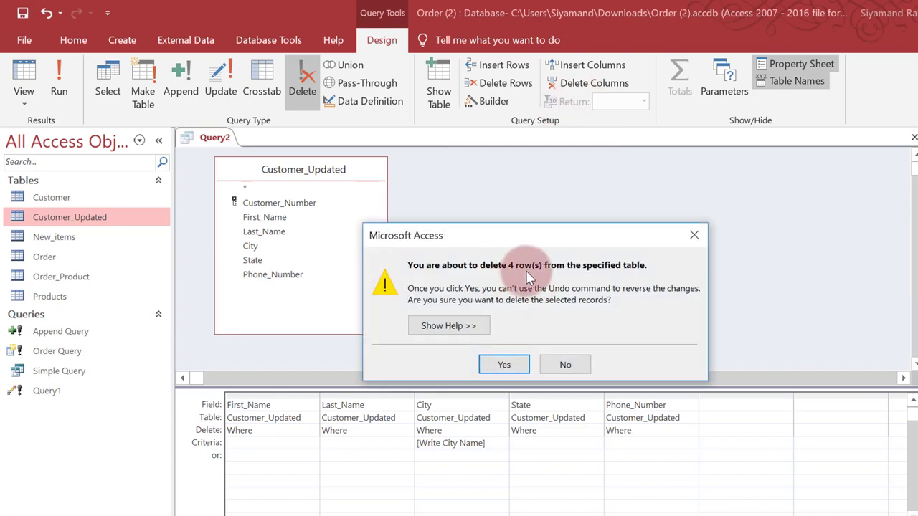
click(505, 363)
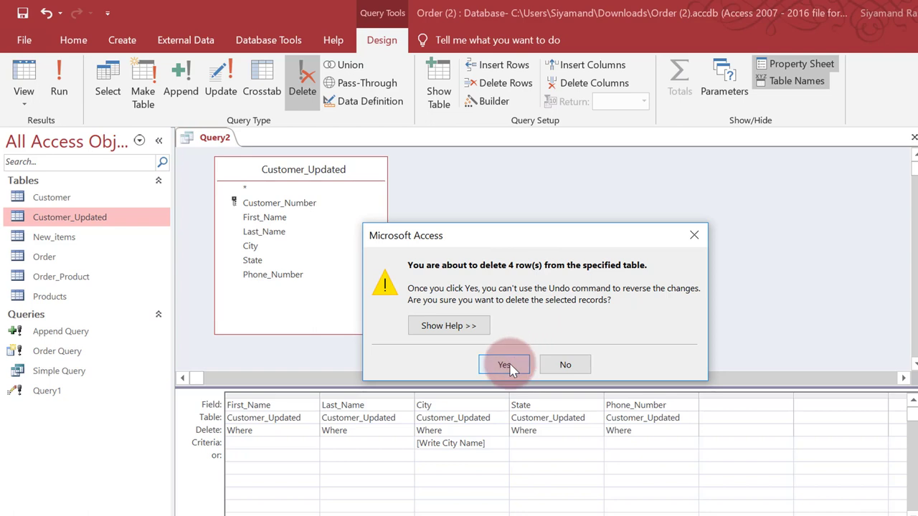
double_click(66, 217)
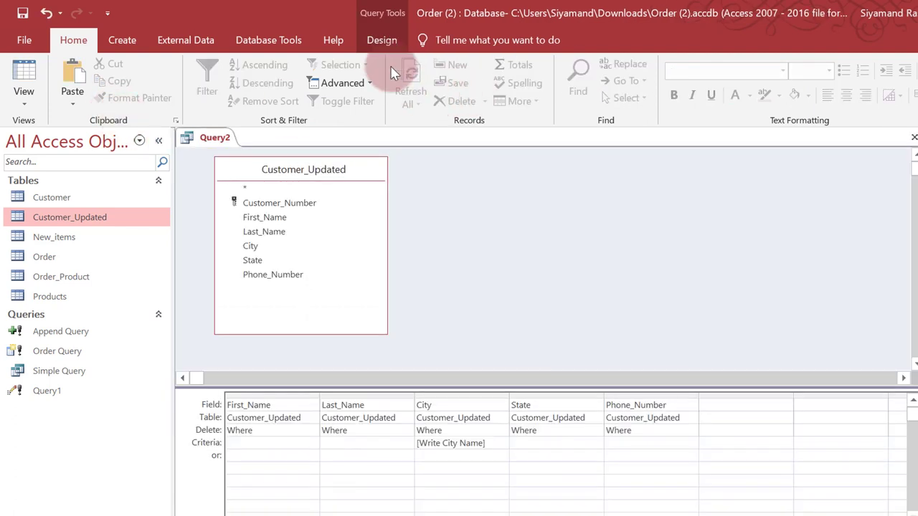
Step: Run the delete query again with Kirkuk as the city name and accept the deletion
click(382, 40)
click(59, 79)
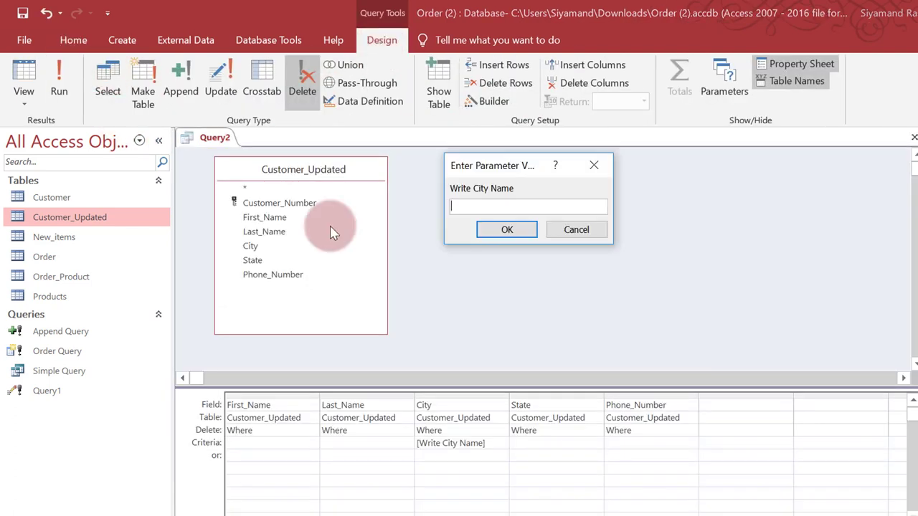
text(Kirkuk)
key(Return)
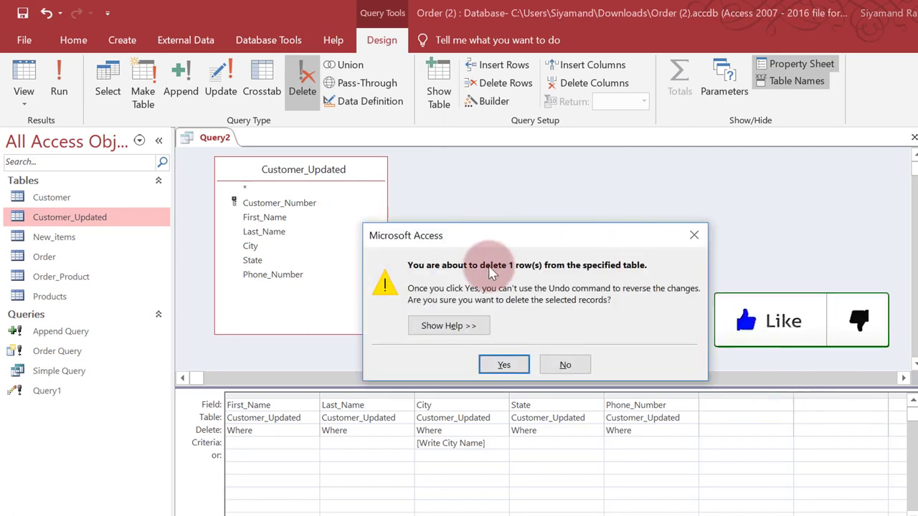
click(504, 365)
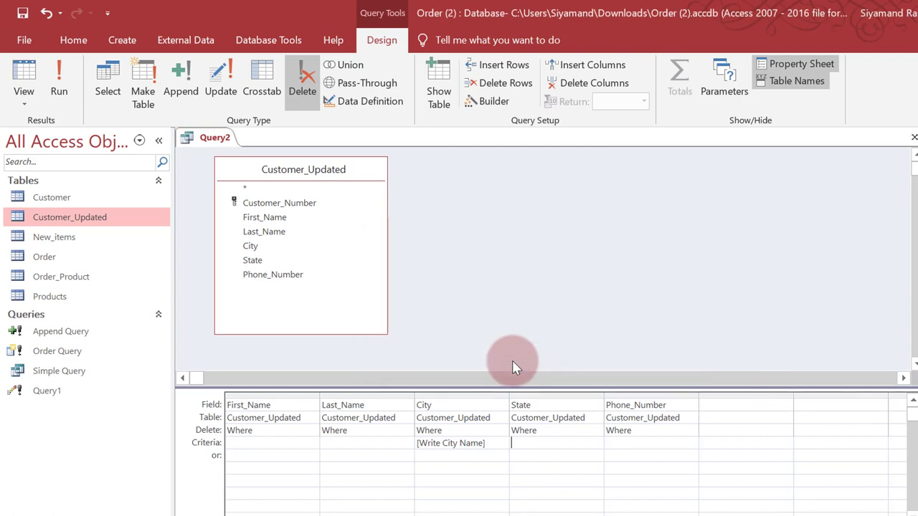
Step: Save the query as Delete Query By City and close it
click(22, 13)
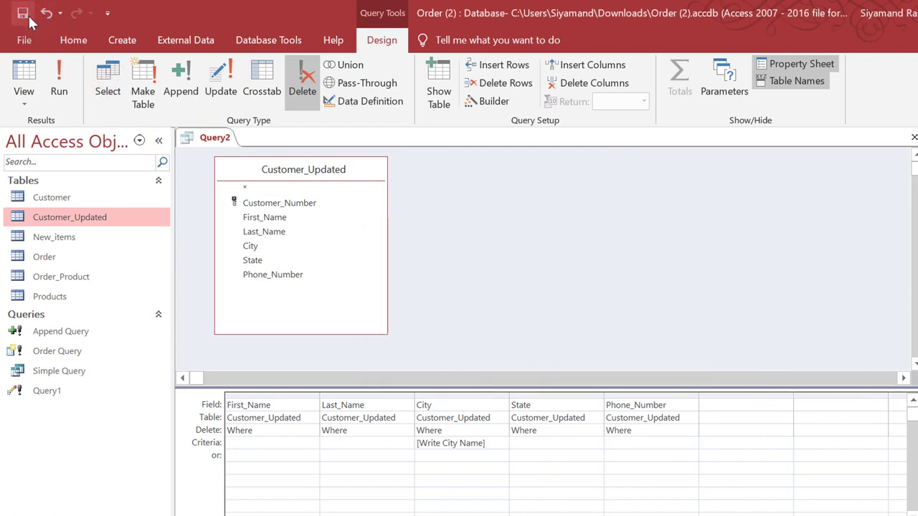
text(Delete Qu)
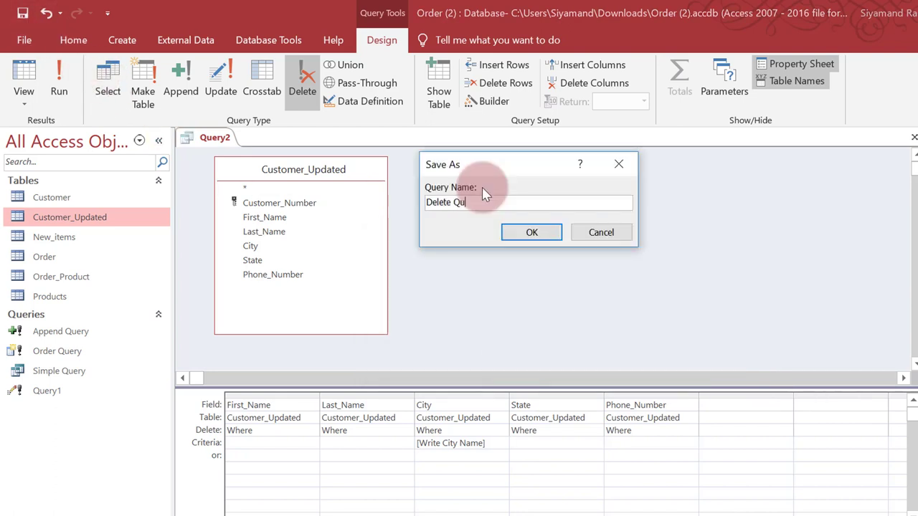
text(ery By City)
key(Return)
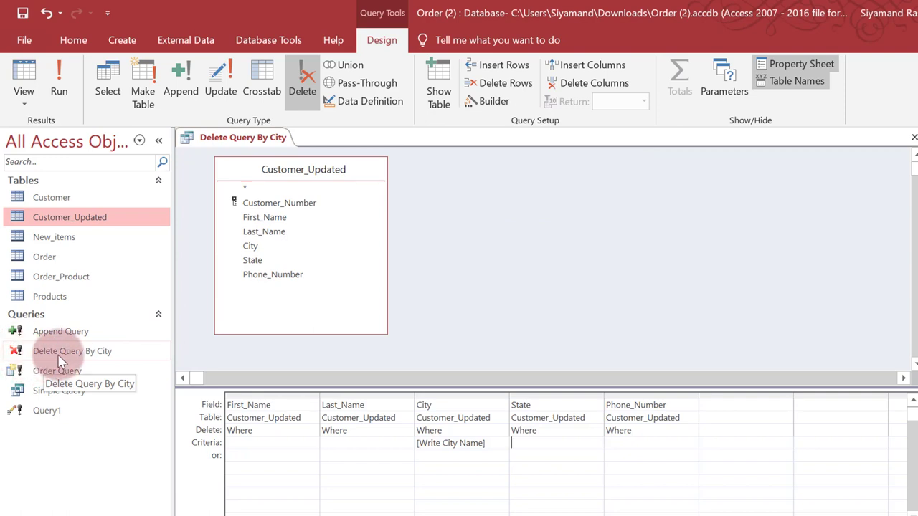
click(913, 136)
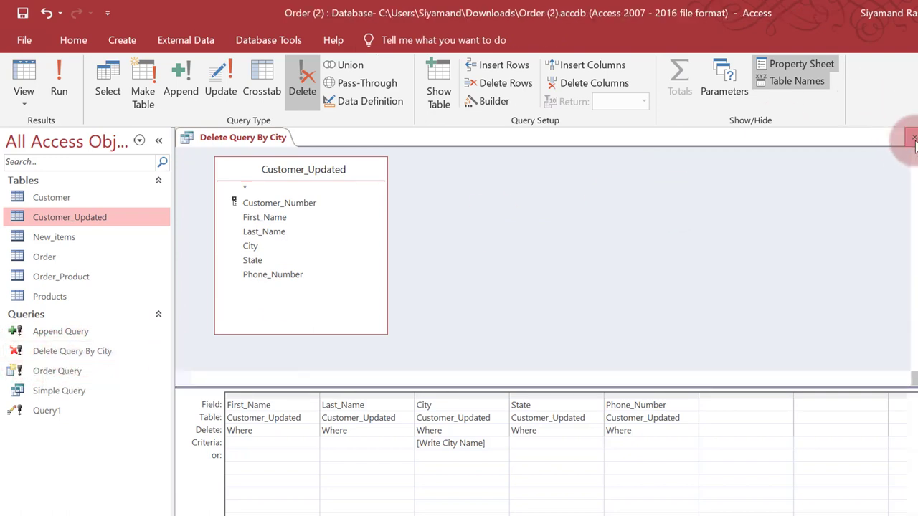
Step: Run the saved Delete Query By City for Erbil, accept the deletion and open the Customer_Updated table to check it
double_click(98, 358)
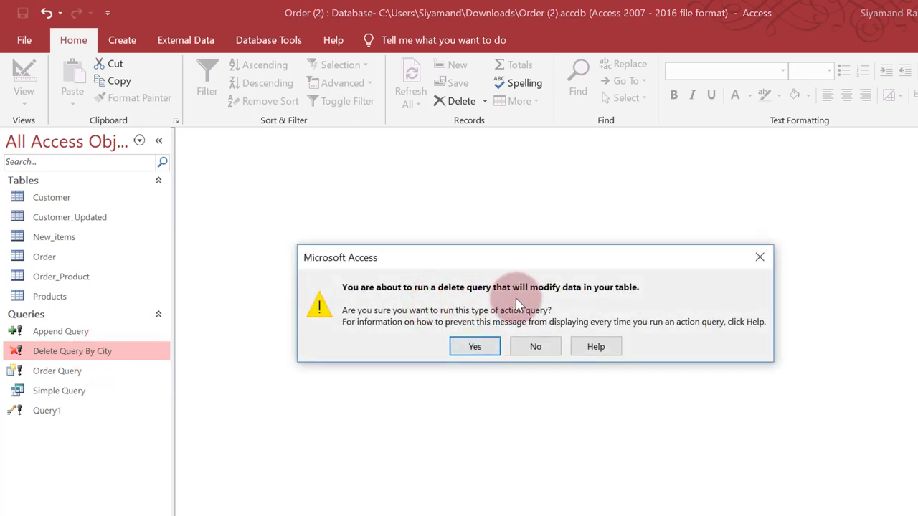
click(475, 346)
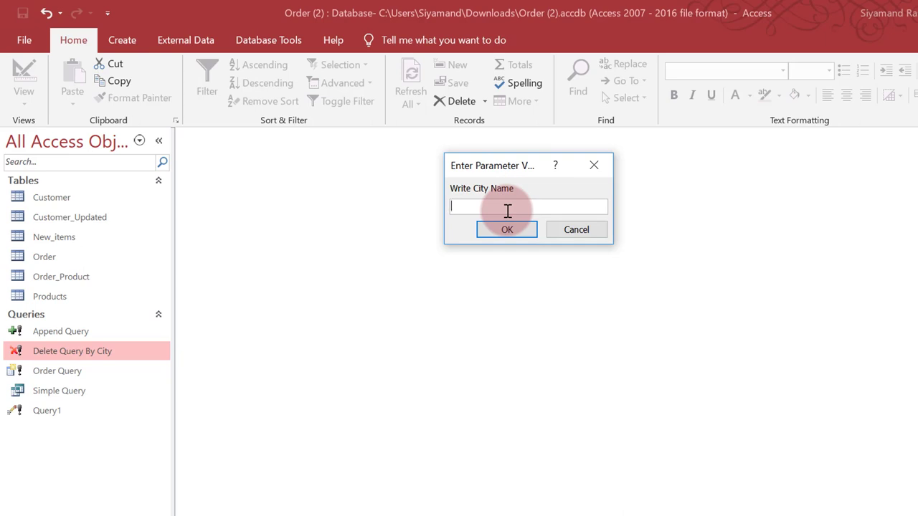
text(Erbil)
key(Return)
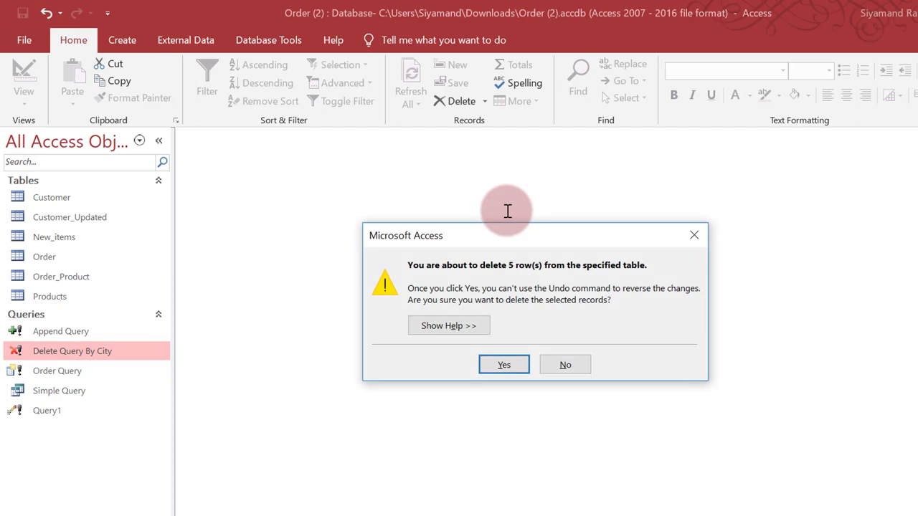
click(505, 365)
double_click(105, 224)
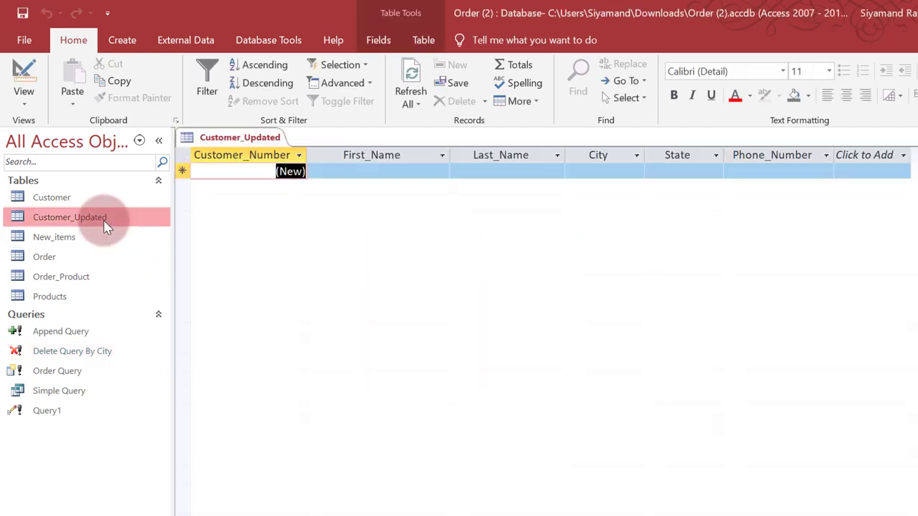